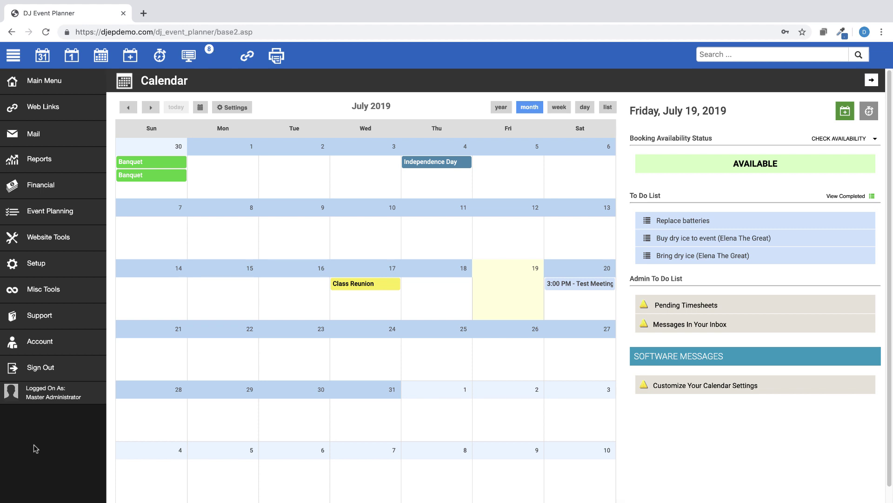
Step: Expand the Setup section in the sidebar beside the July 2019 calendar
left_click(34, 266)
Step: Open the Emails page under Setup and scroll down to the Event Based Templates group
left_click(22, 335)
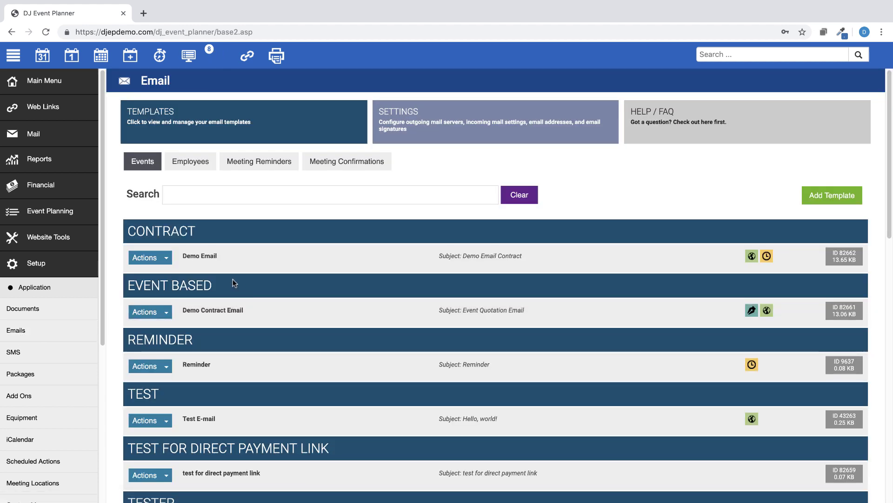
scroll(234, 283, "down", 5)
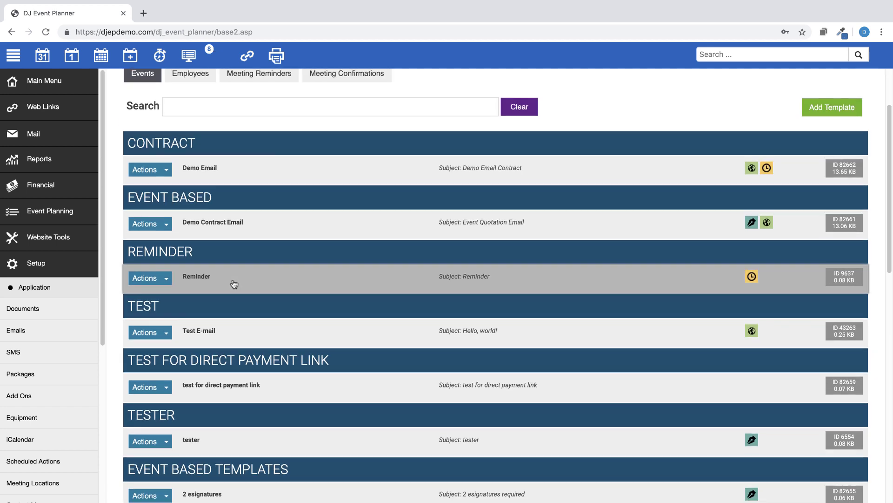
scroll(234, 283, "down", 4)
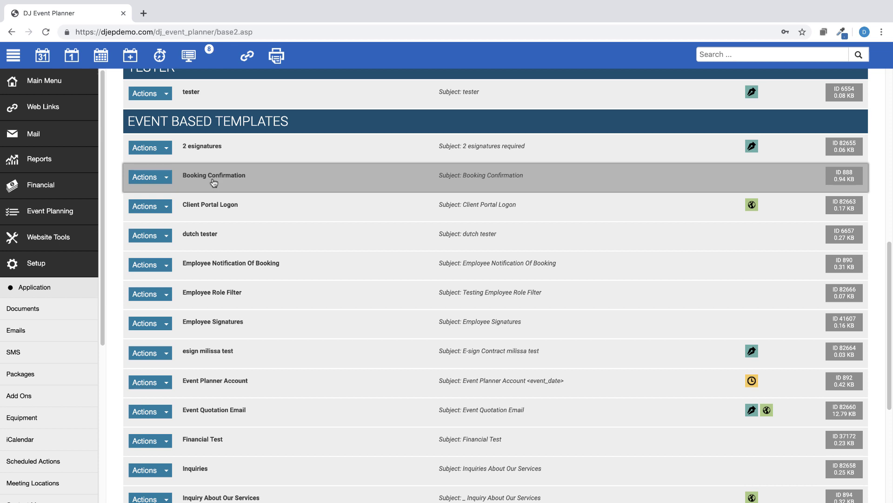
left_click(214, 177)
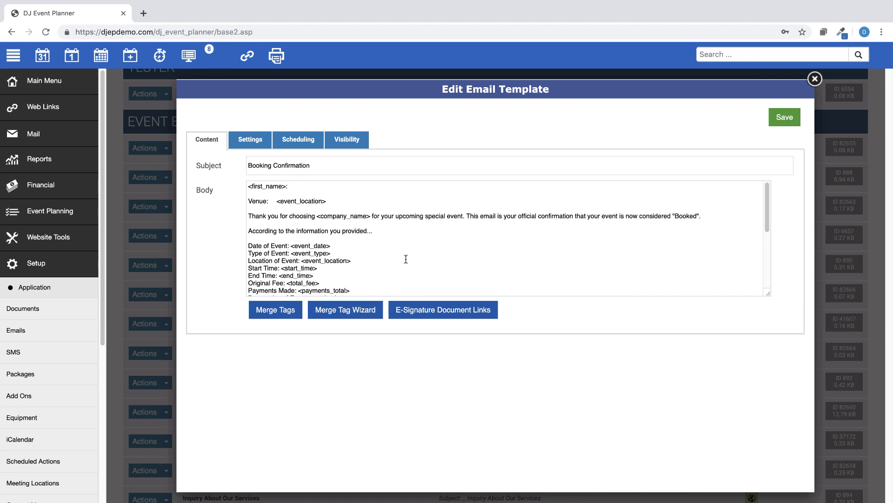
scroll(406, 258, "down", 5)
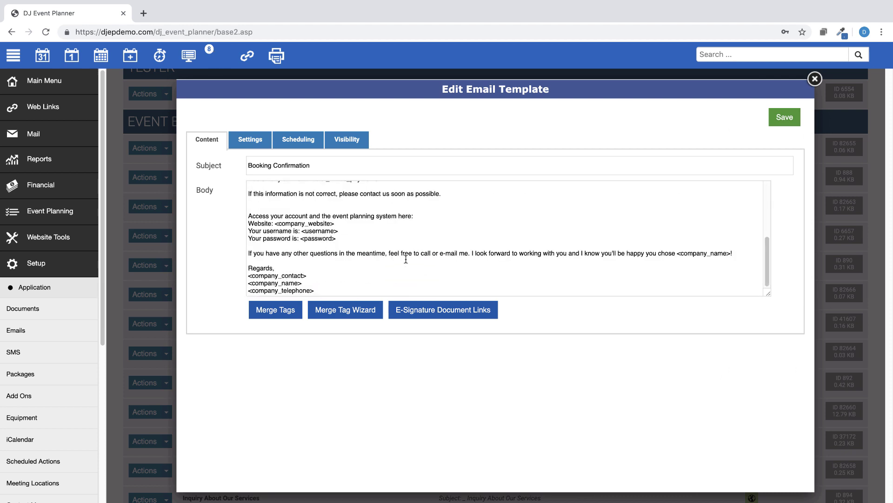
left_click(815, 80)
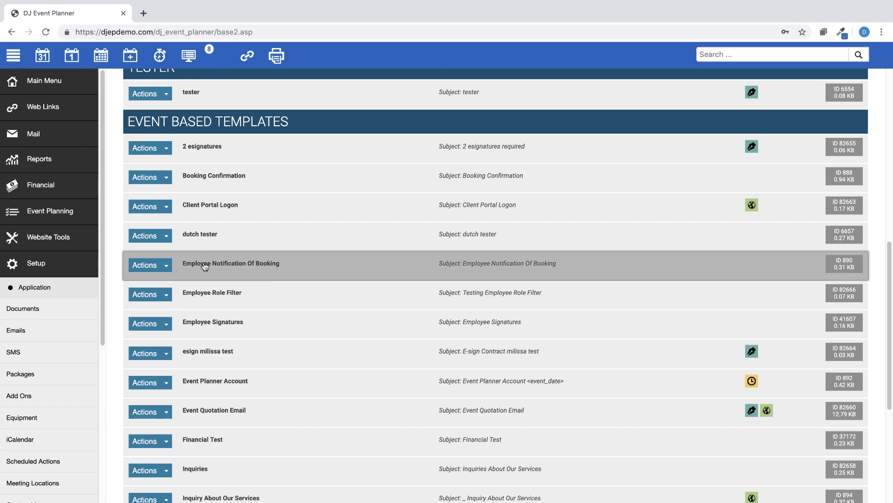
left_click(207, 266)
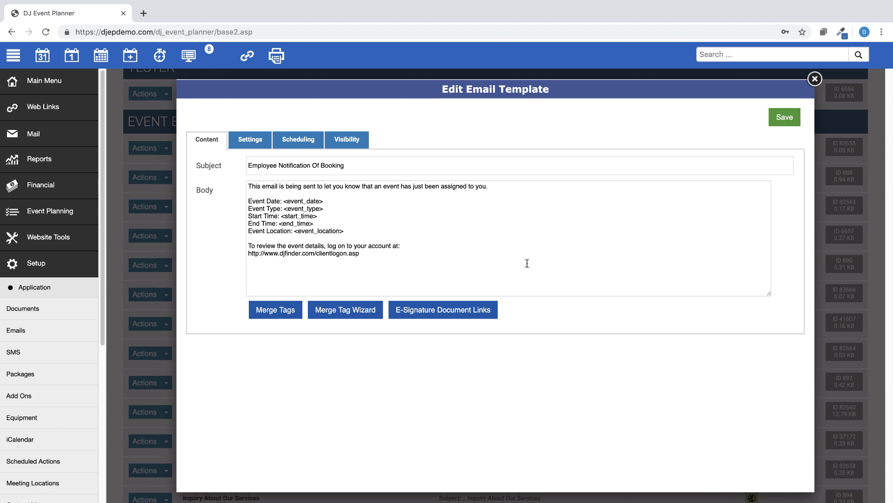
left_click(815, 79)
scroll(544, 313, "up", 3)
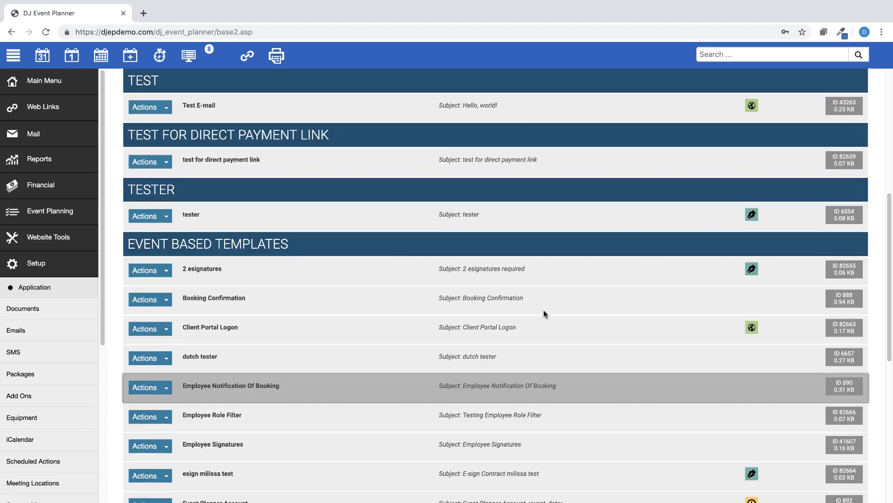
scroll(543, 313, "up", 7)
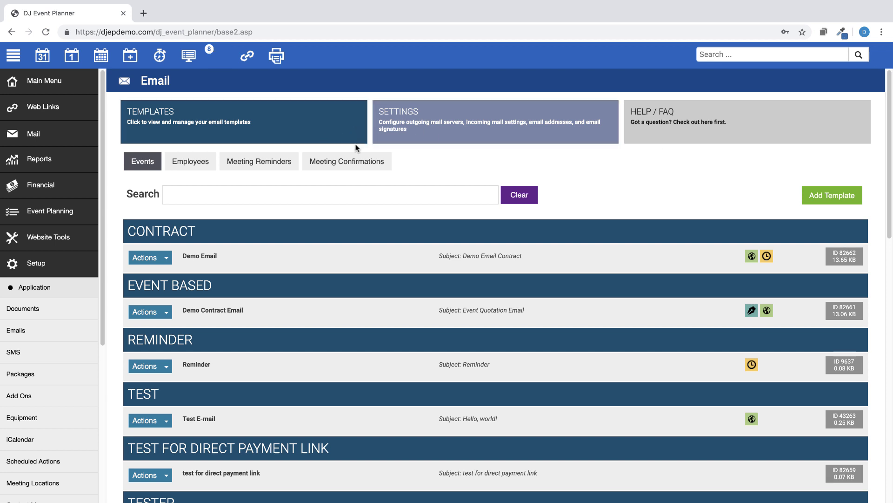
Step: Check the outgoing Mail Server Settings and Help / FAQ, ending on Mail Server Settings
left_click(484, 140)
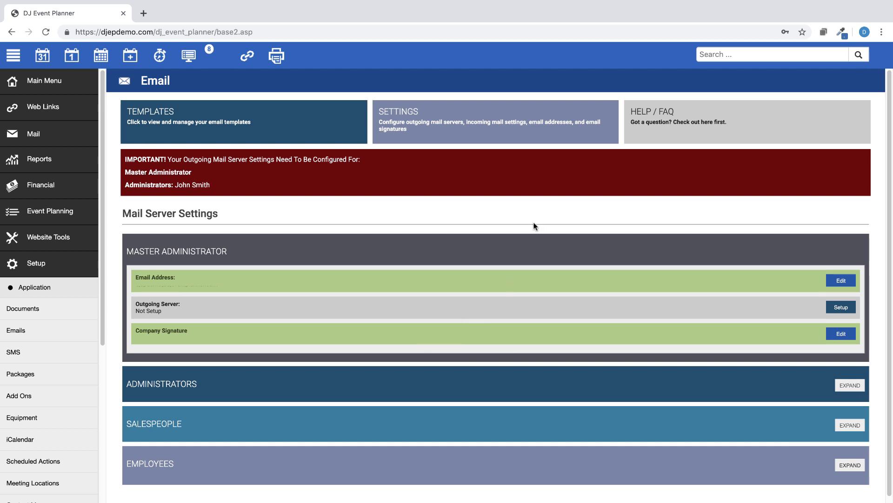
scroll(534, 226, "down", 1)
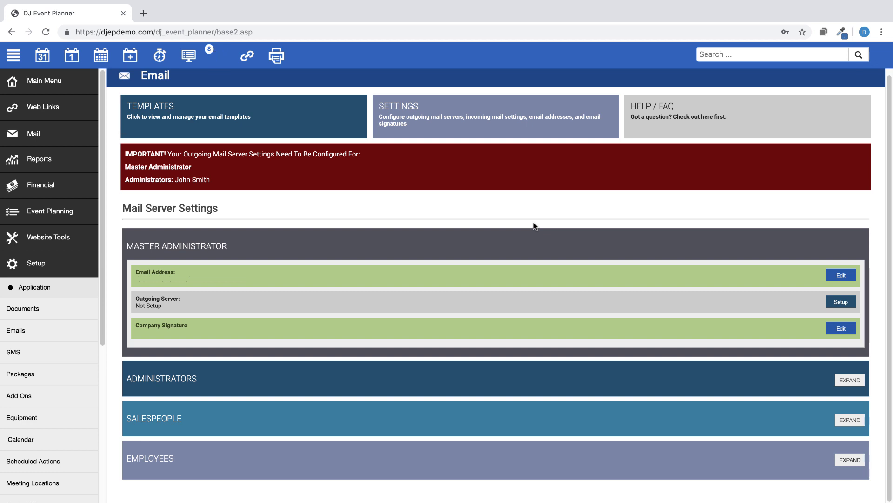
left_click(665, 120)
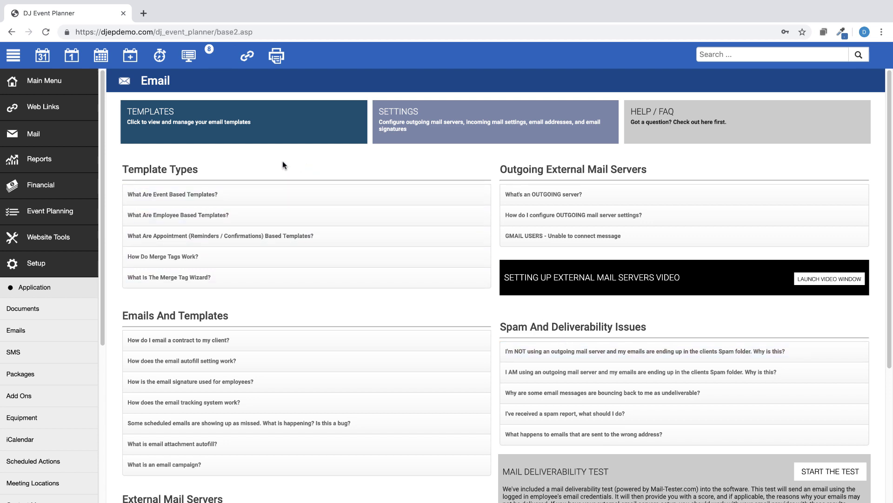
left_click(439, 119)
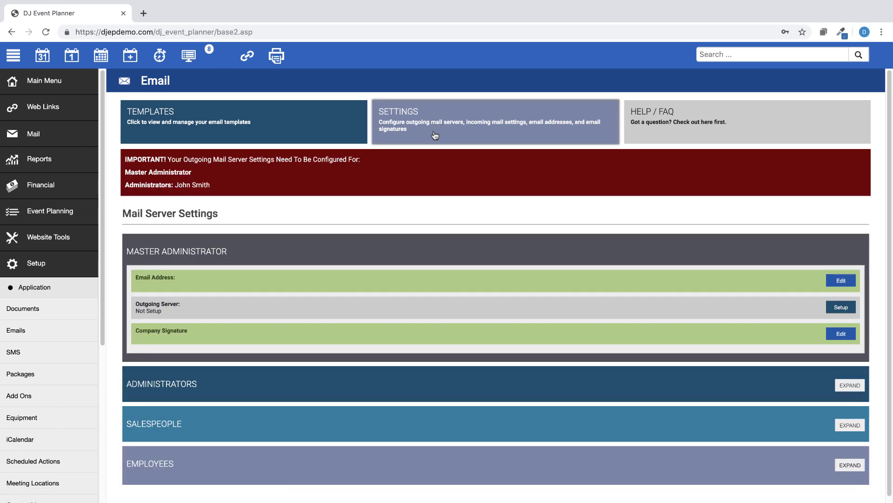
Step: Review the Company Signature in its edit dialog, then close it without changes
left_click(842, 335)
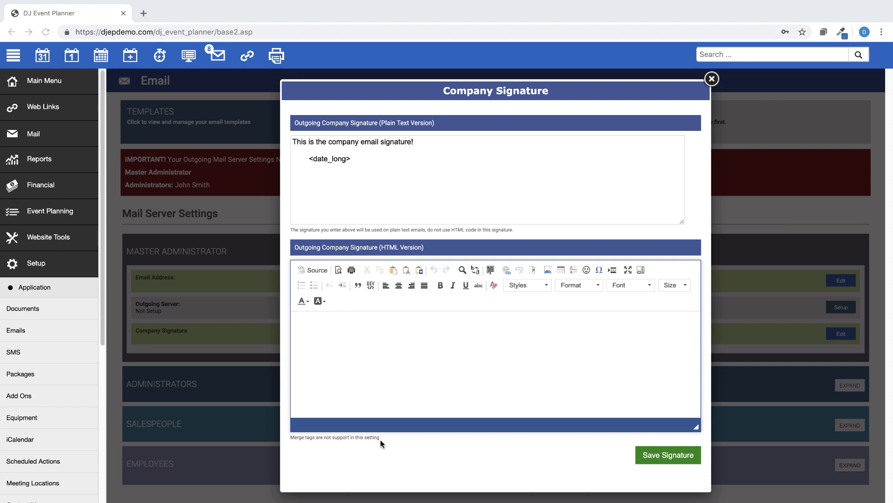
left_click(714, 79)
left_click(715, 79)
Step: Return to the email templates and switch to the Employees template list
left_click(246, 123)
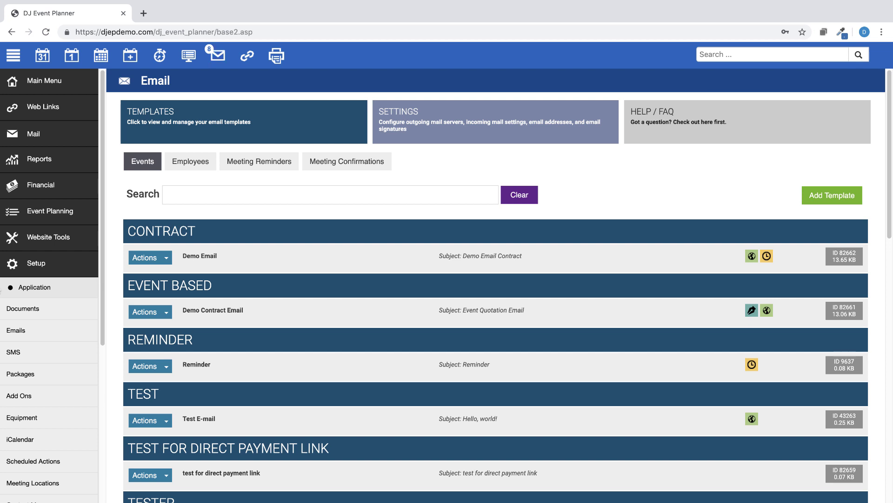
left_click(203, 170)
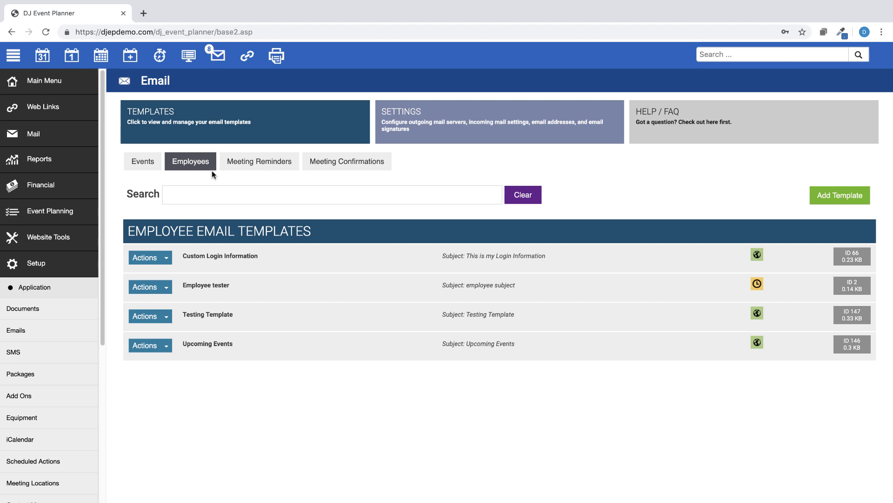
Step: Review the Meeting Reminders and Meeting Confirmations templates, then go back to Events
left_click(270, 166)
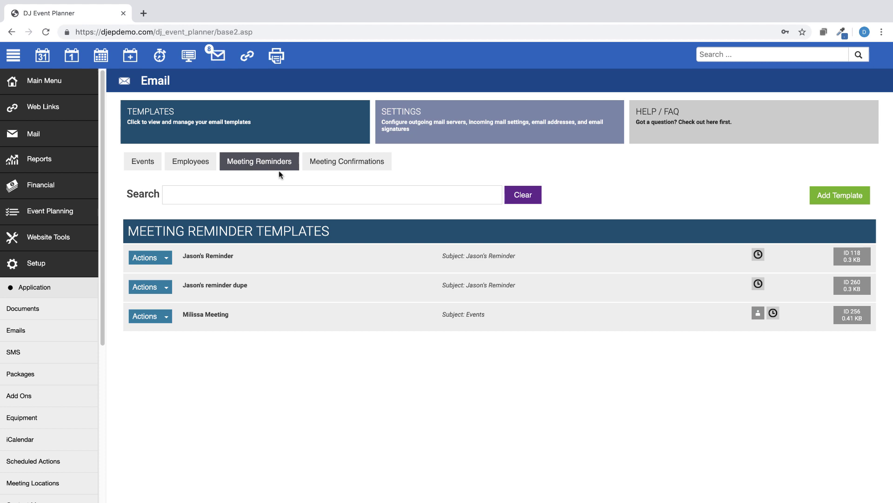
left_click(354, 165)
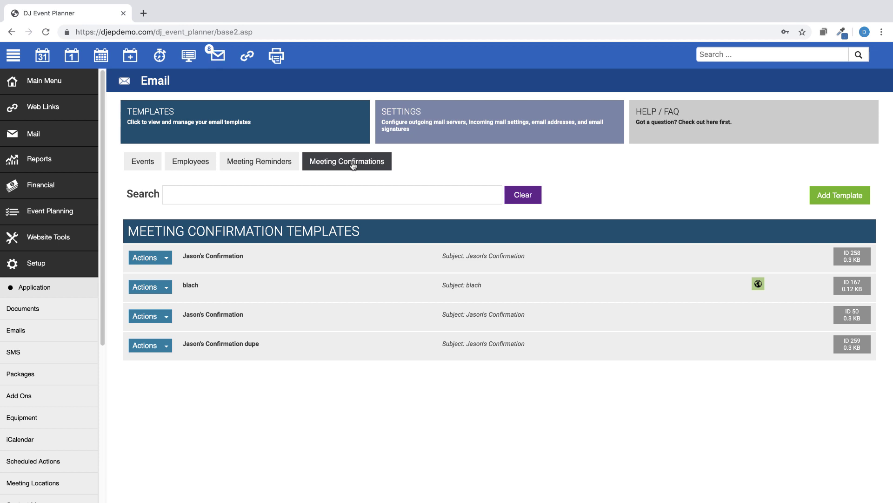
left_click(143, 164)
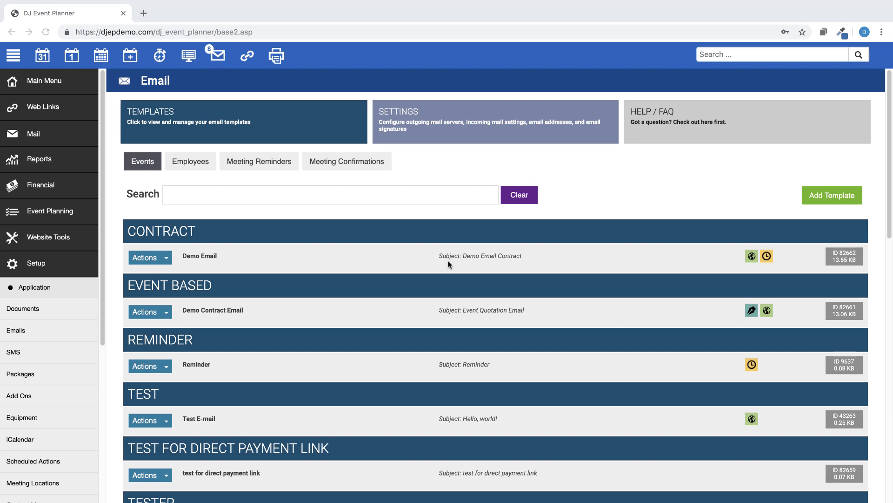
Step: Start a new Event Based template in PLAIN TEXT format, discarding an HTML attempt
left_click(841, 199)
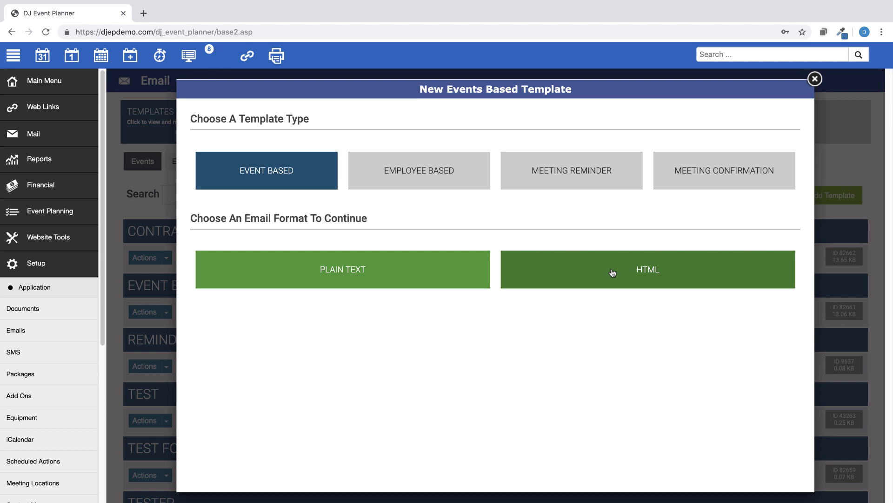
left_click(613, 273)
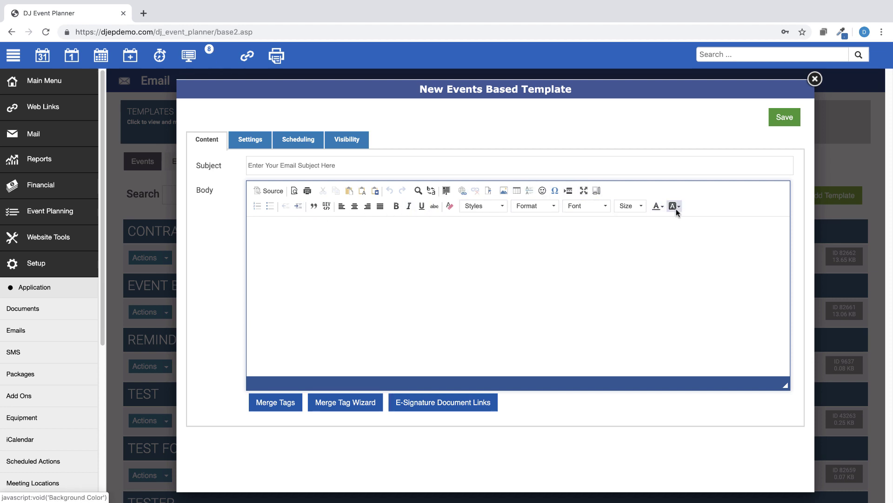
left_click(815, 79)
left_click(832, 198)
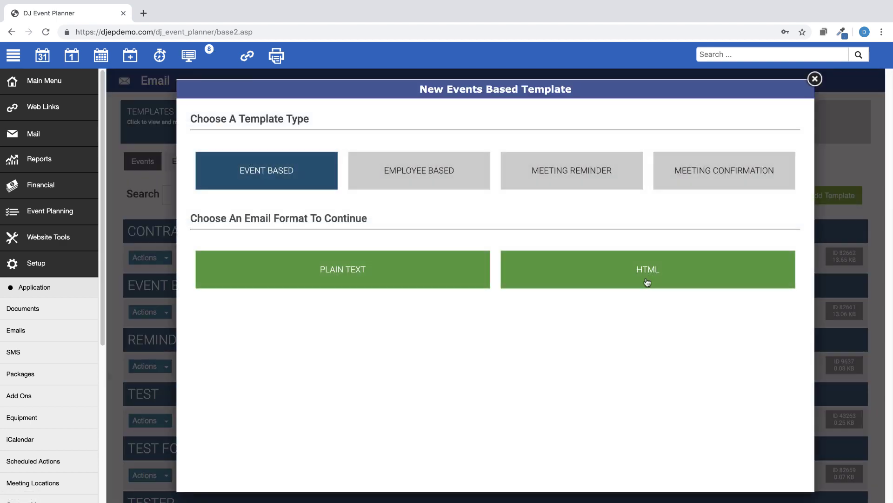
left_click(351, 277)
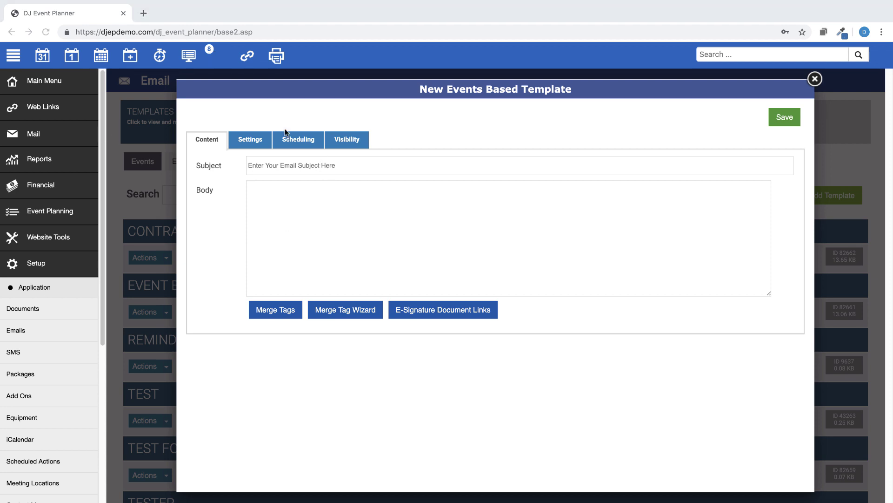
Step: Enter subject 'Thank you for your <event_type>' and browse the Other Event Fields merge tags
left_click(312, 164)
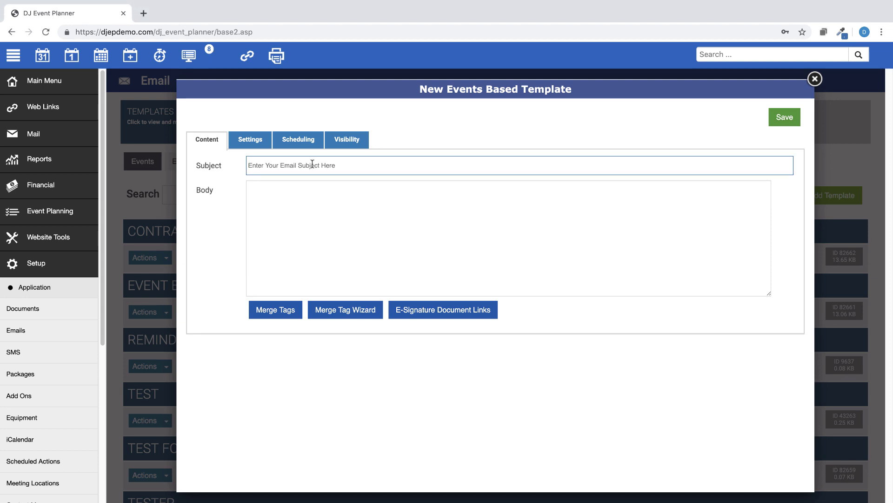
type("Thank you for your <event_type>")
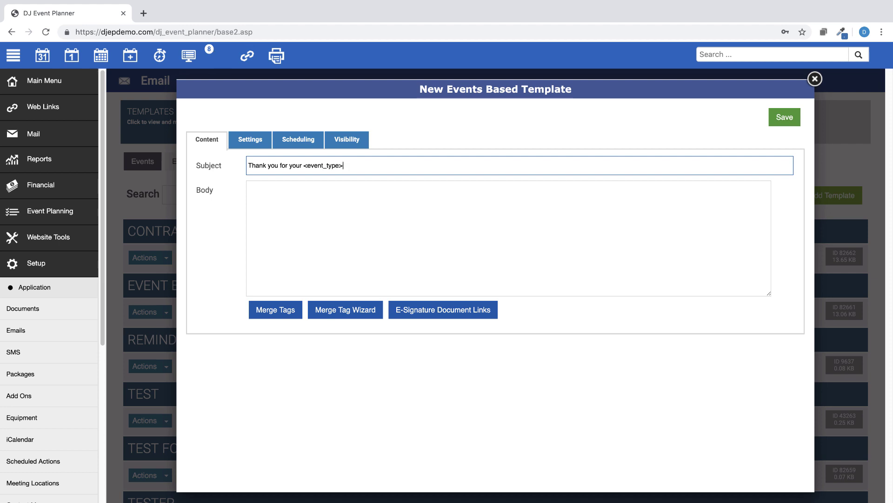
left_click(278, 311)
left_click(256, 378)
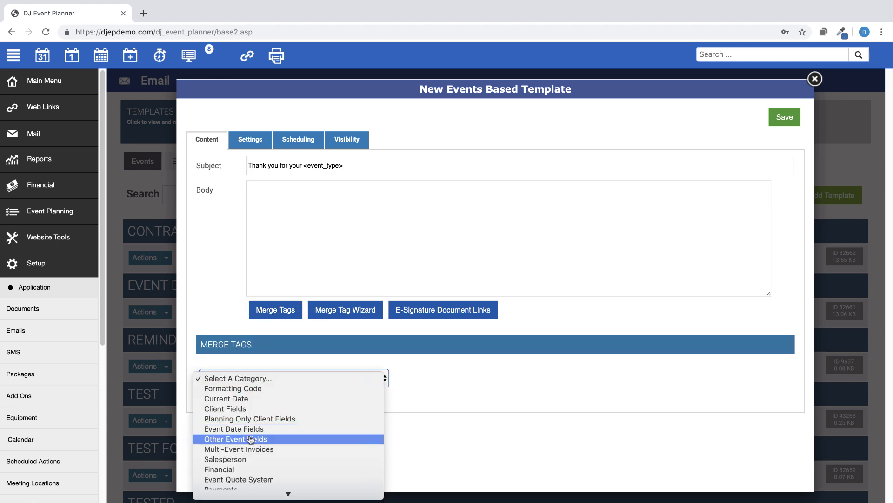
left_click(251, 439)
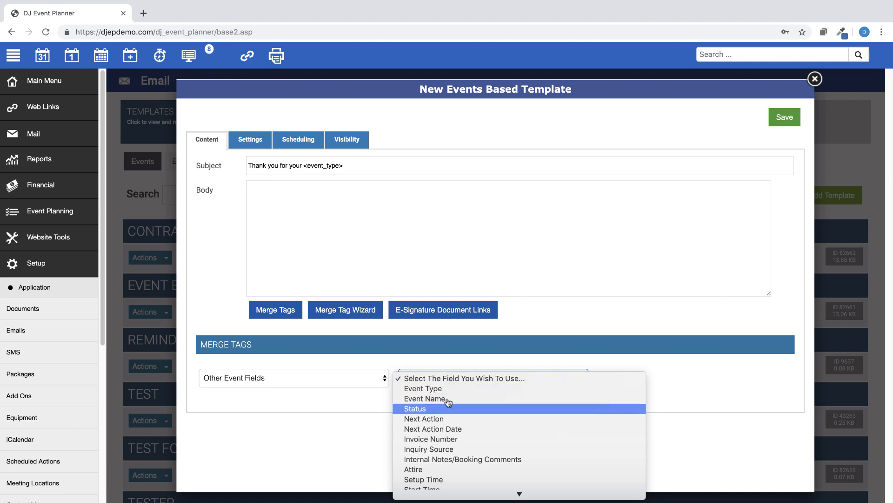
left_click(343, 196)
Step: Write the body 'Thank you for contacting us for your wedding event coming up on <event_date>'
left_click(336, 198)
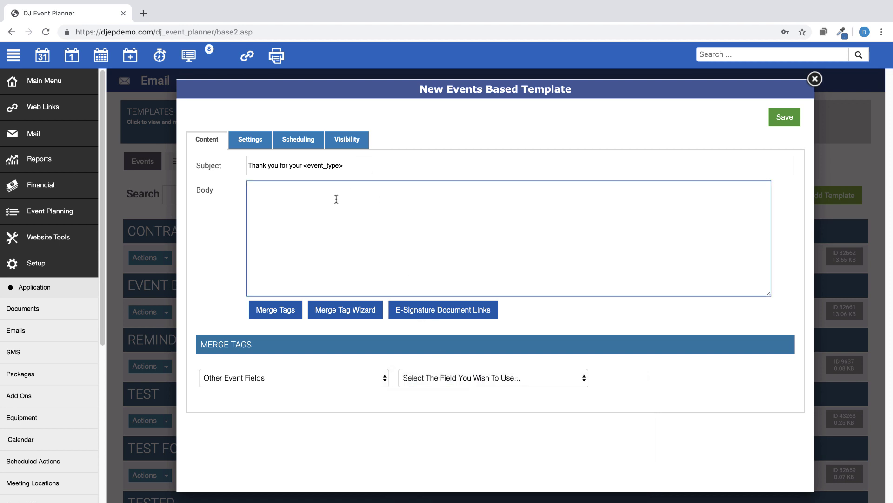
type("Thank you for contacting us for your wedding event comin")
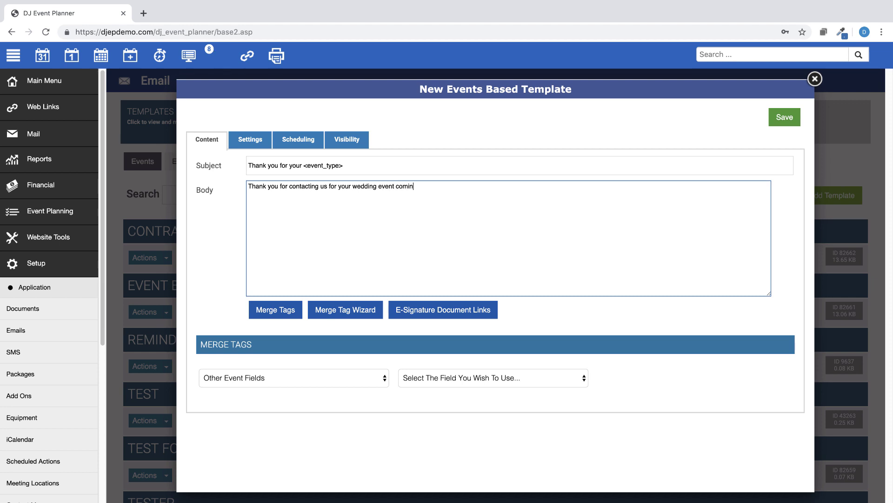
type("g up on <event_date>")
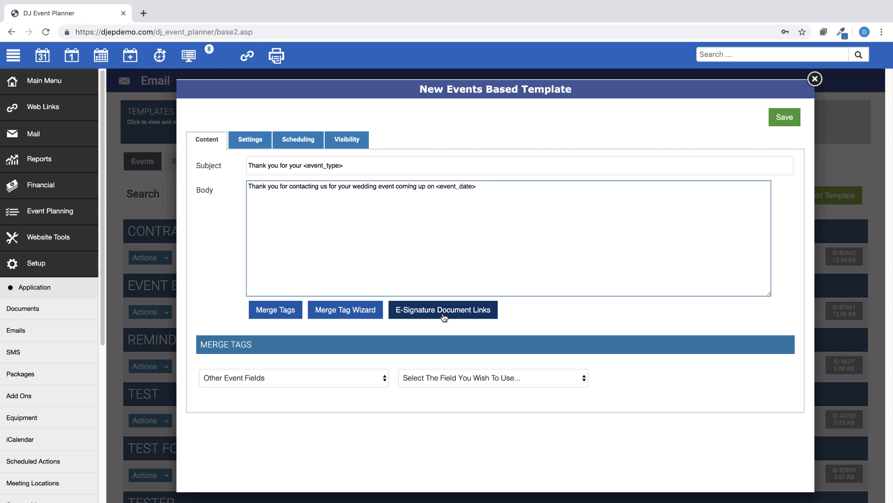
left_click(443, 316)
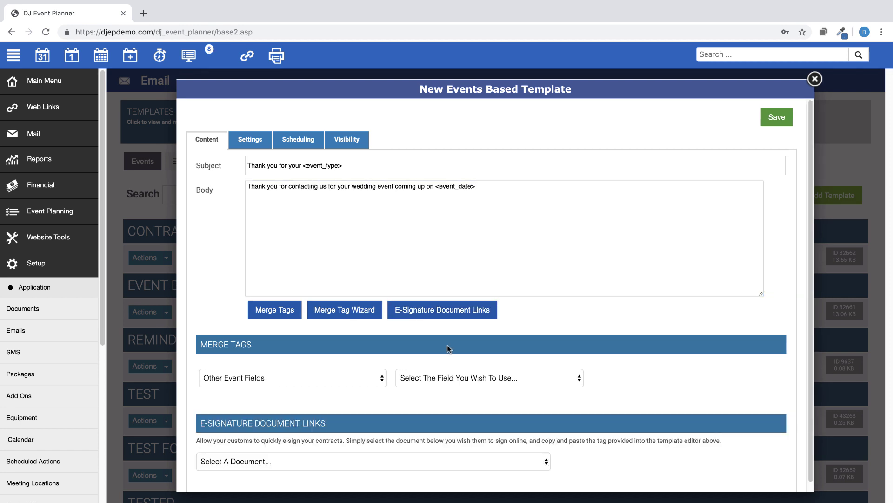
left_click(547, 462)
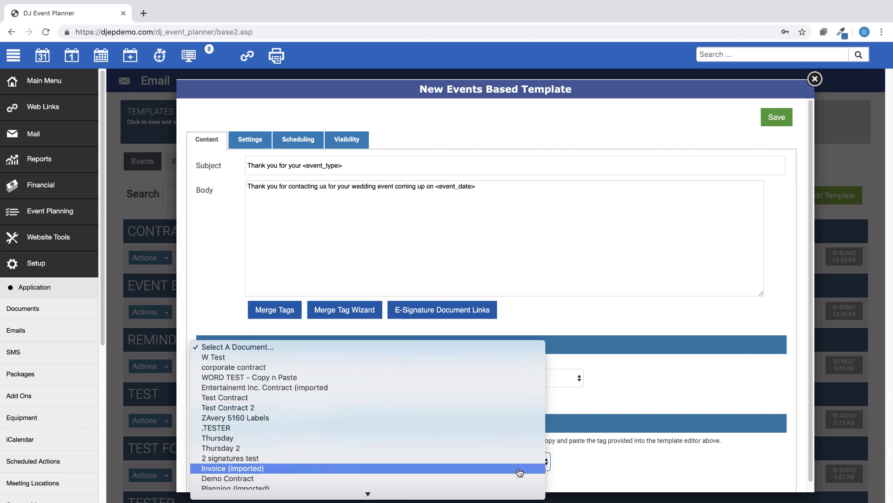
left_click(568, 374)
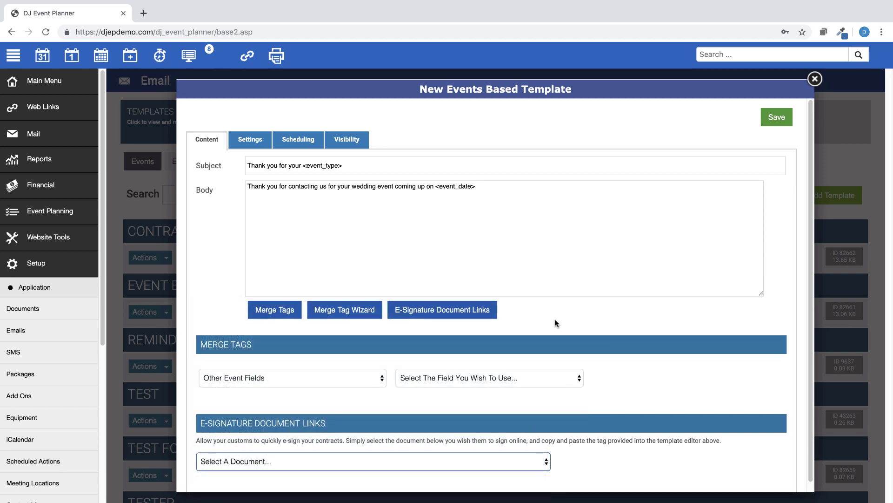
left_click(449, 312)
left_click(288, 315)
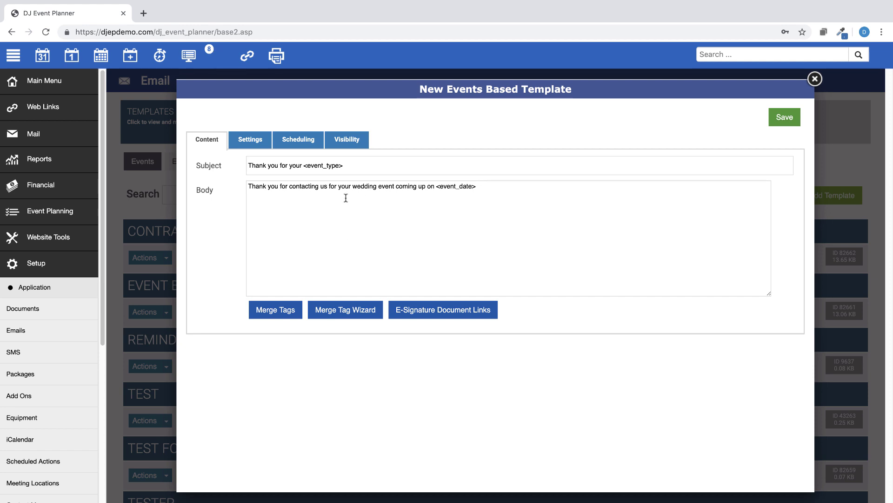
Step: In template Settings, type display name 'General Thank You' and campaign name 'Thank Yous'
left_click(252, 142)
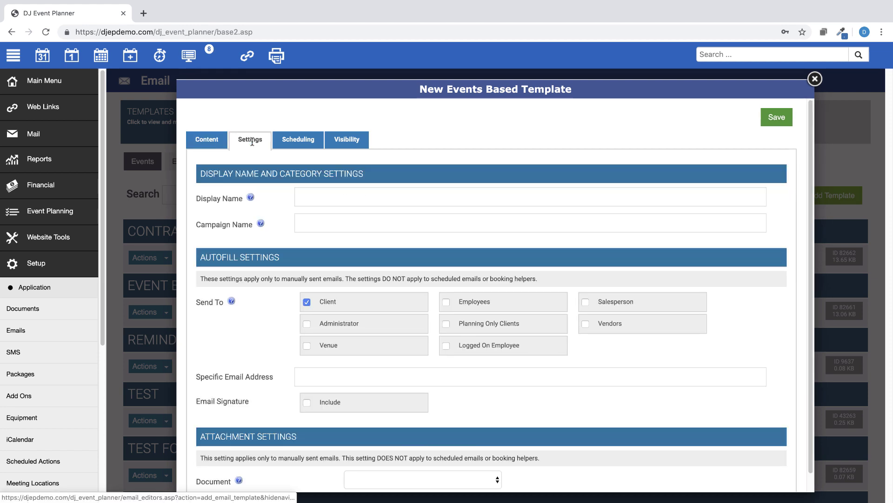
left_click(345, 196)
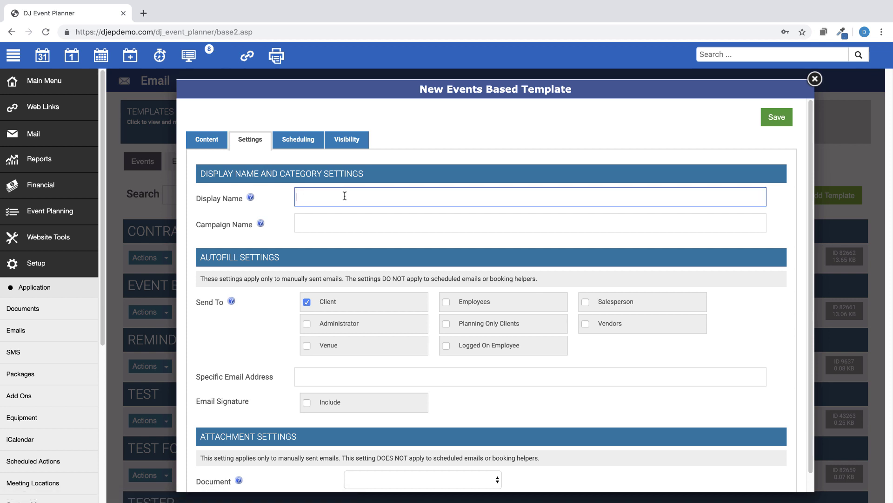
type("General Thank you")
key("BackSpace")
key("BackSpace")
key("BackSpace")
key("BackSpace")
type("You")
left_click(345, 225)
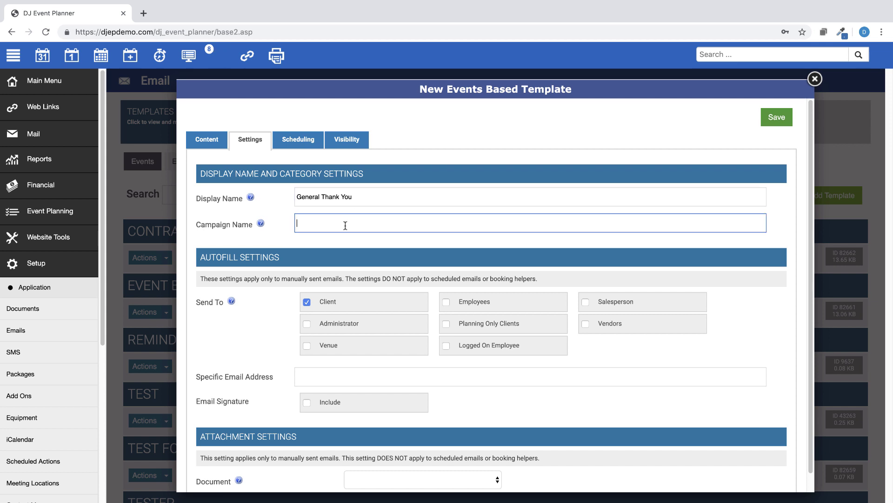
type("C")
key("BackSpace")
type("Contr")
key("BackSpace")
key("BackSpace")
key("BackSpace")
key("BackSpace")
type("Thank Yous")
Step: Toggle the Send To autofill between Client and Employees, leaving only Client checked
scroll(357, 347, "down", 1)
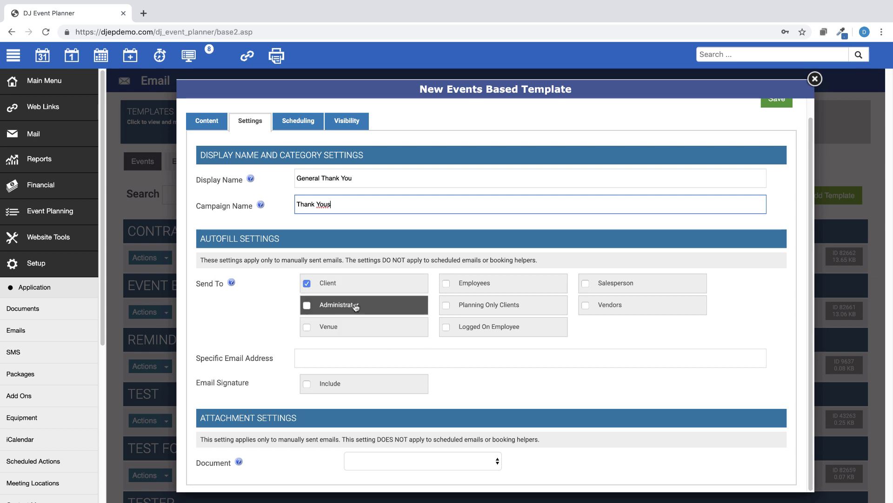
left_click(307, 283)
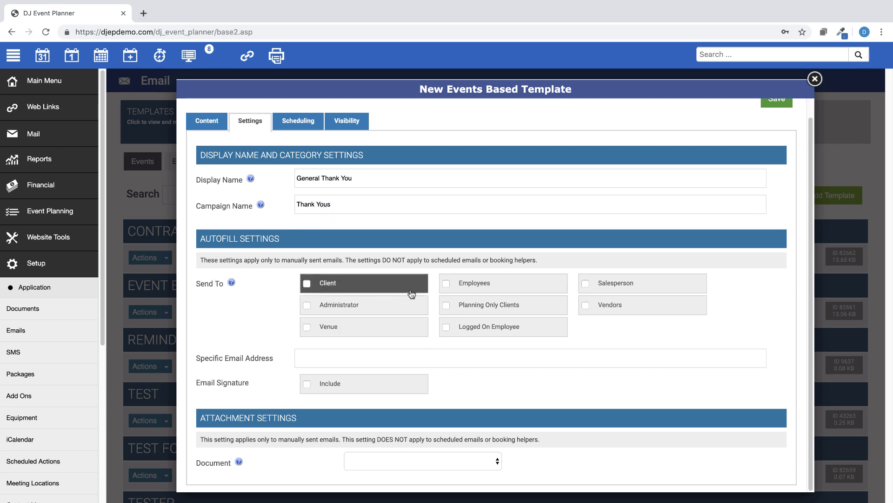
left_click(446, 284)
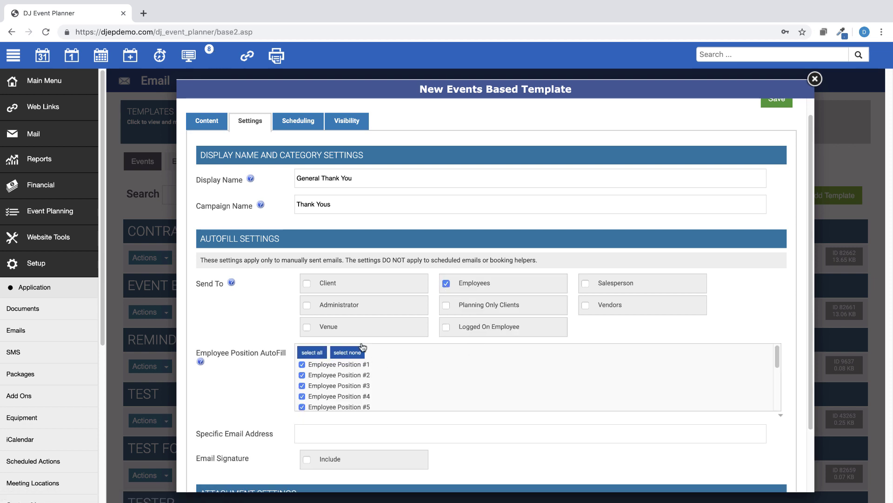
left_click(446, 284)
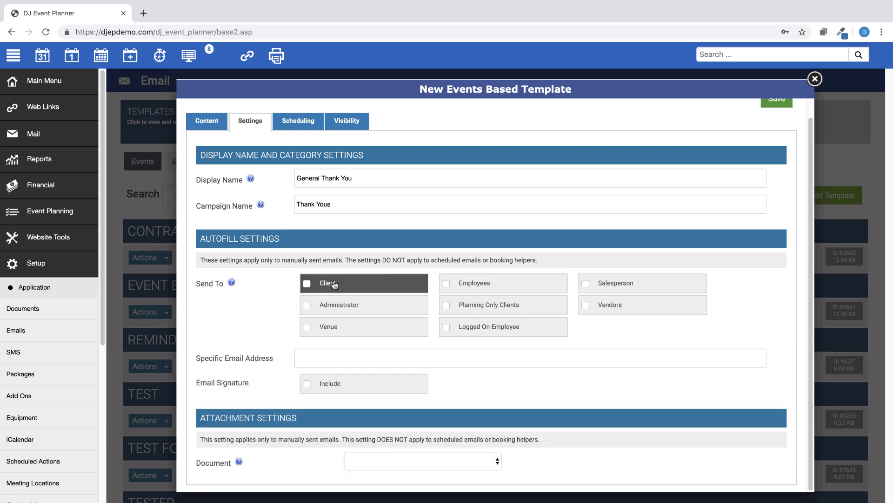
left_click(306, 283)
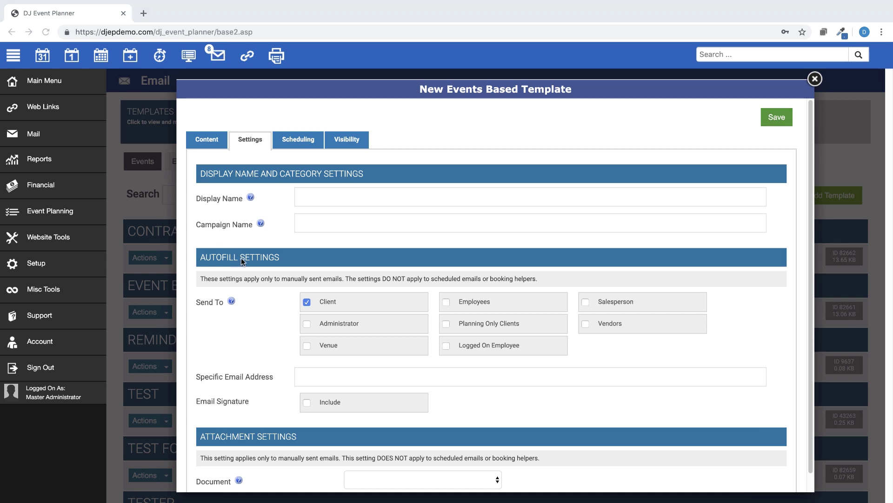
left_click(300, 141)
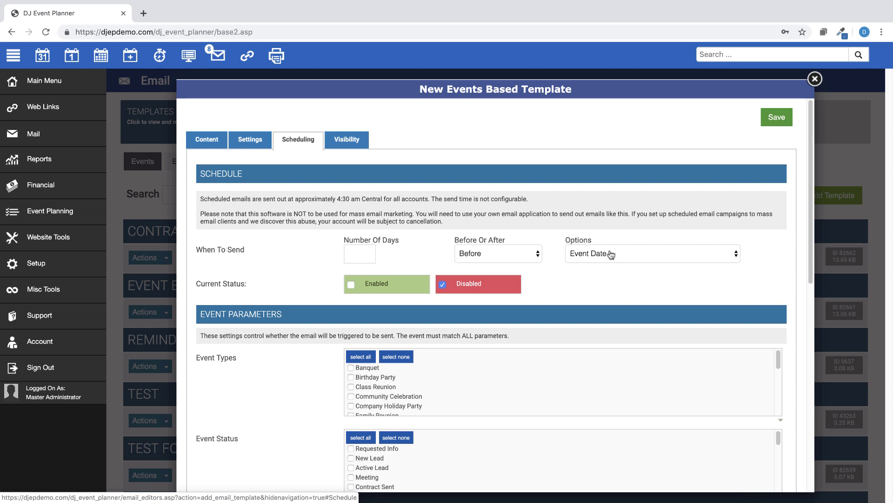
left_click(595, 259)
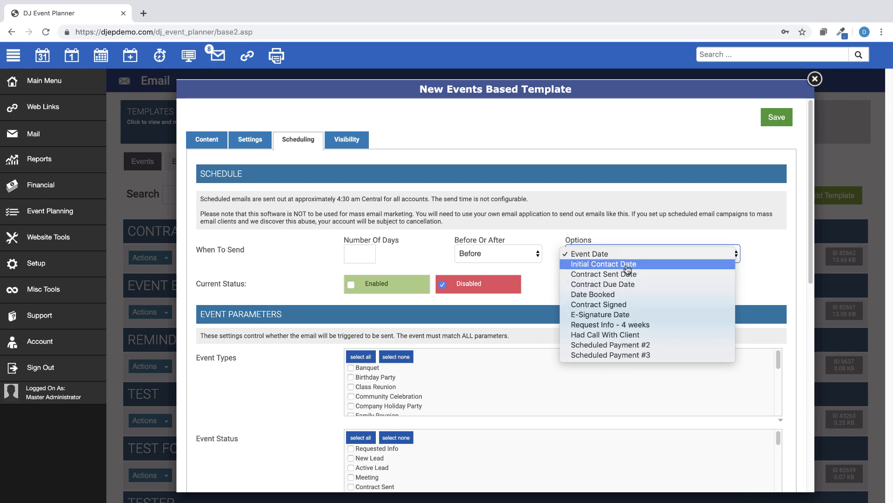
left_click(627, 266)
left_click(626, 257)
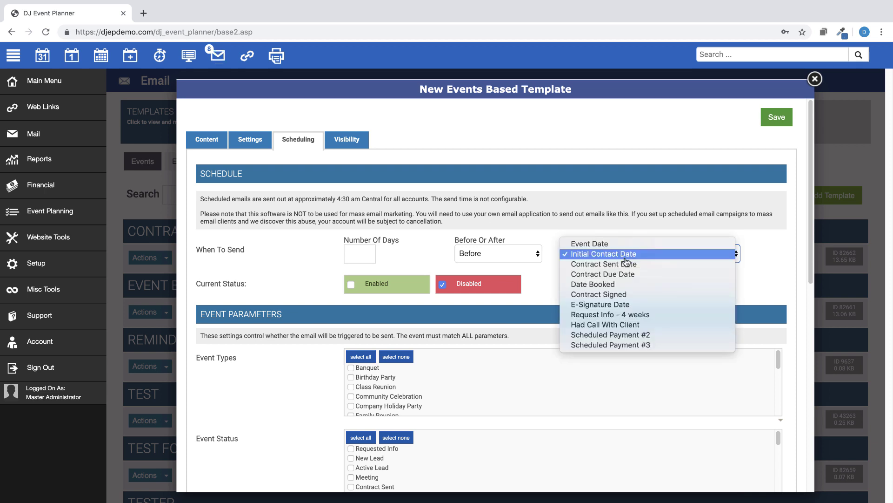
left_click(619, 285)
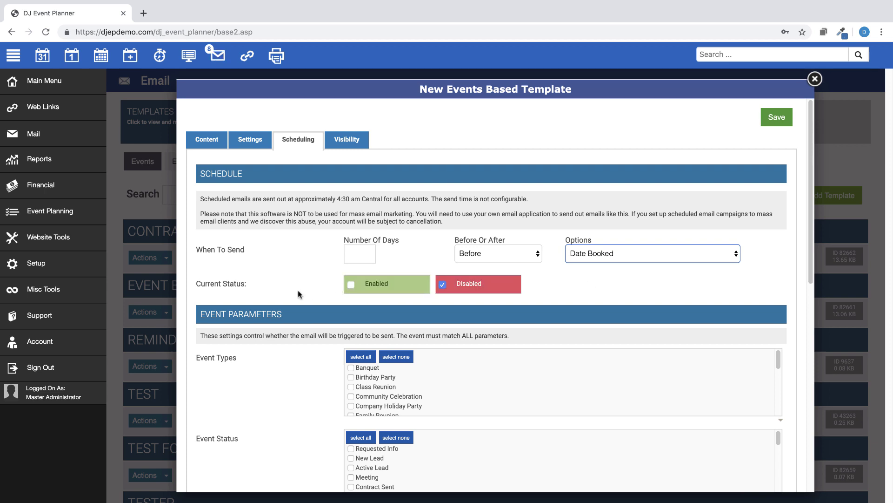
scroll(298, 289, "down", 3)
scroll(298, 290, "down", 4)
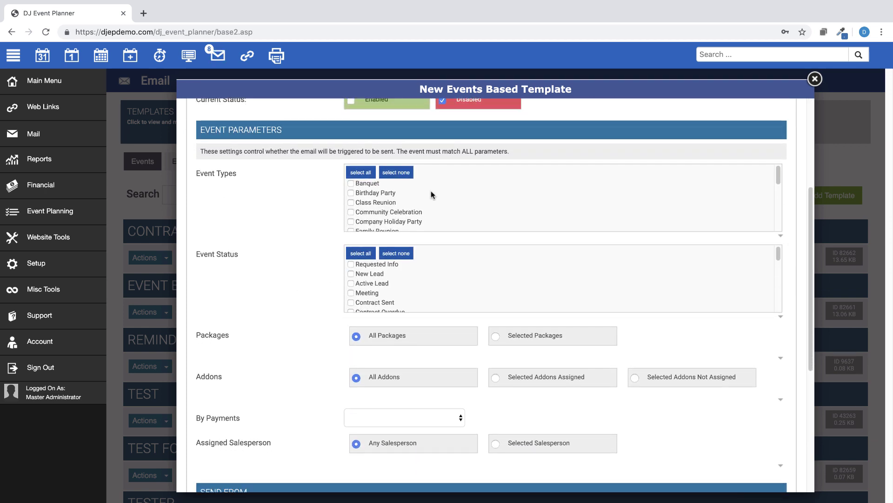
scroll(454, 195, "down", 5)
scroll(452, 195, "up", 6)
left_click(357, 177)
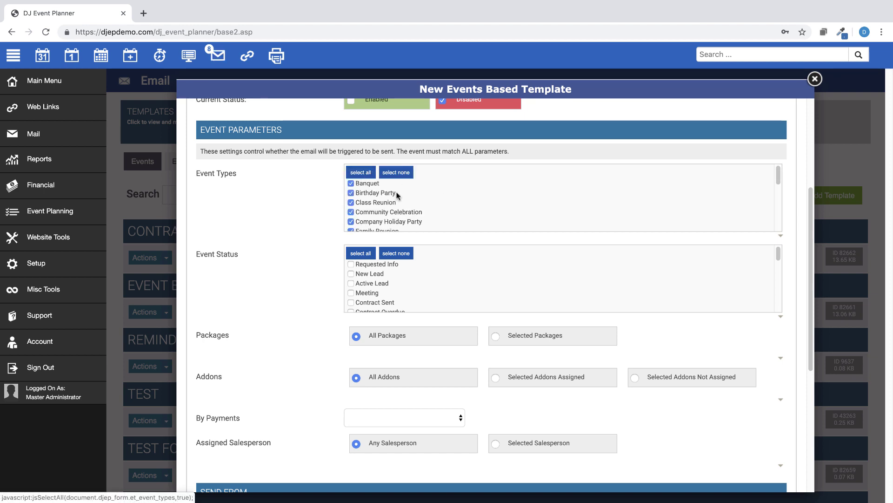
left_click(362, 254)
scroll(298, 310, "down", 2)
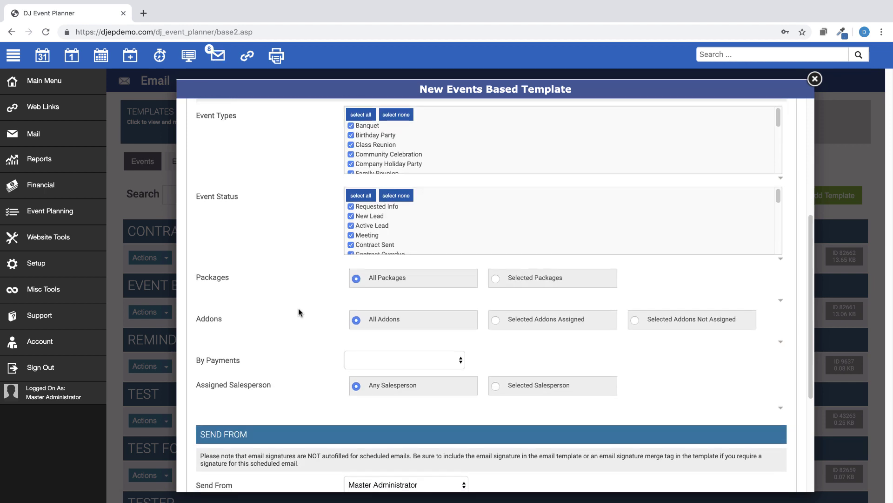
scroll(297, 308, "down", 1)
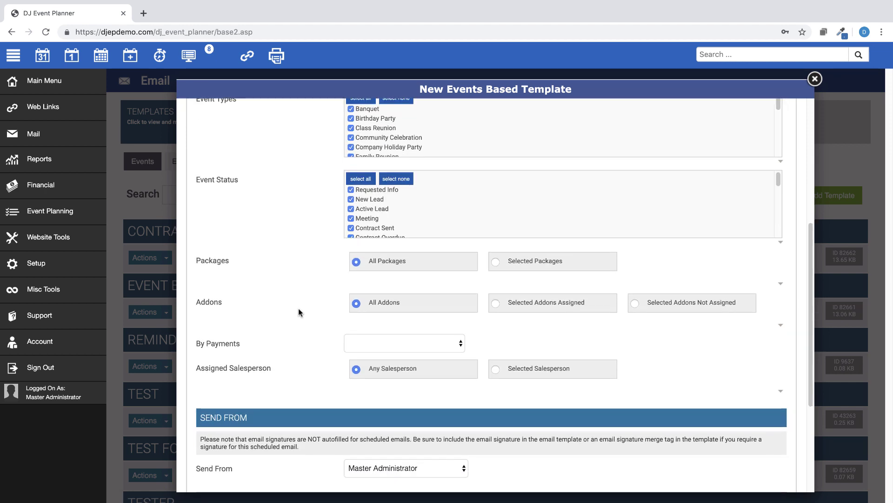
left_click(497, 263)
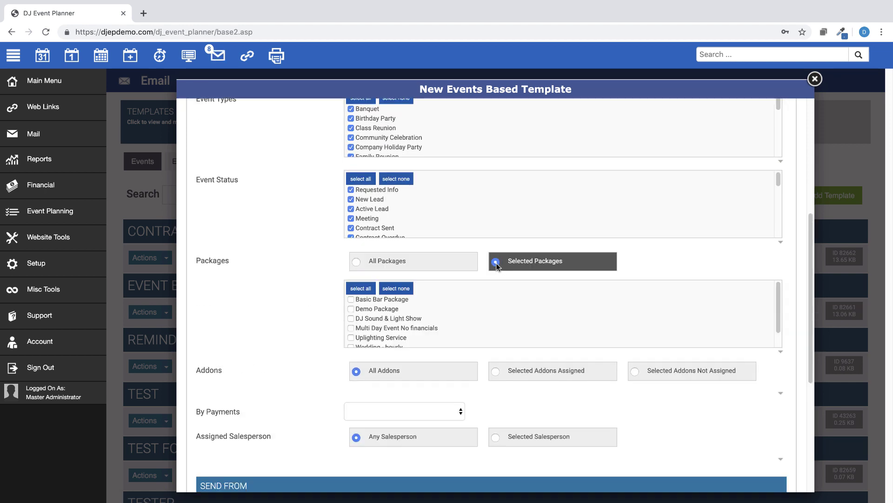
left_click(356, 262)
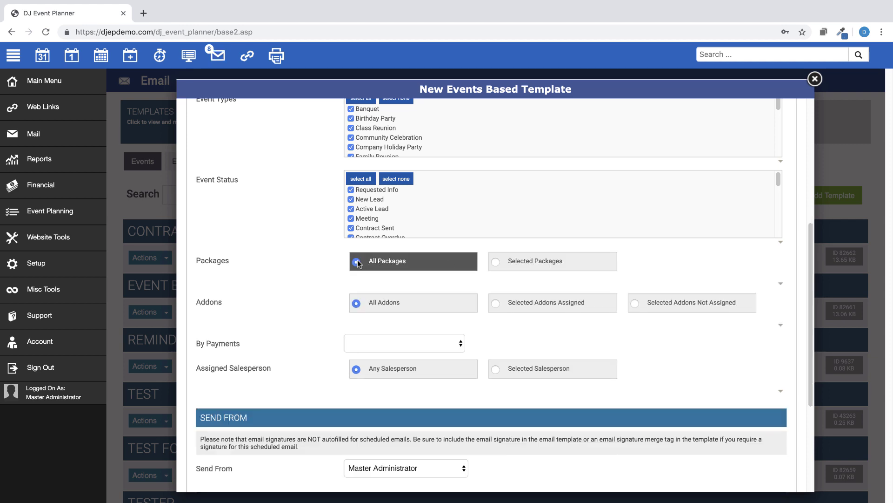
left_click(462, 347)
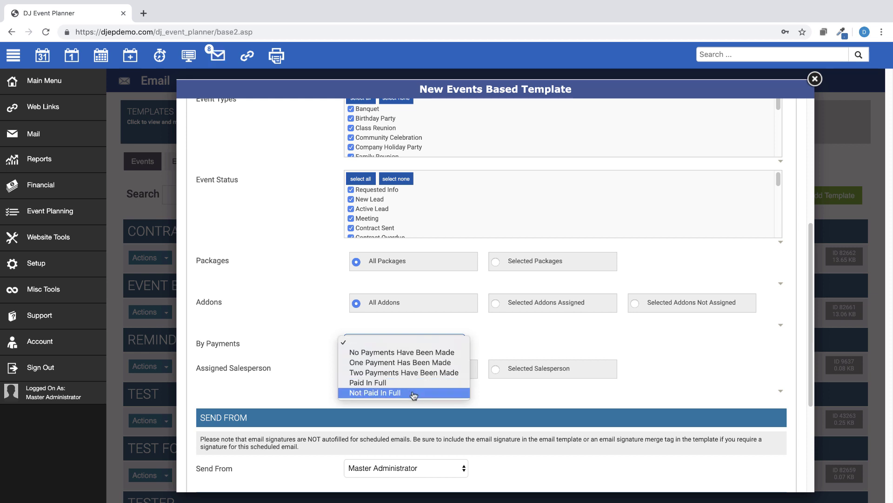
left_click(499, 356)
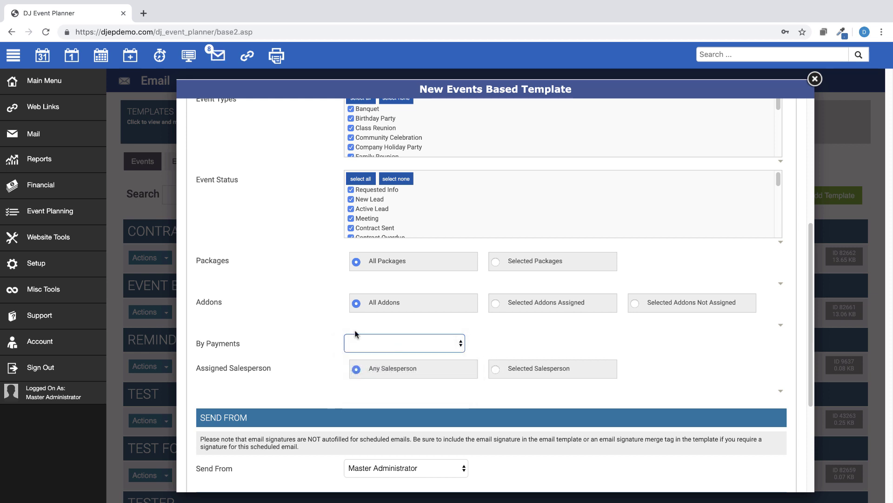
Step: Keep Master Administrator as the email's sender
scroll(309, 323, "down", 4)
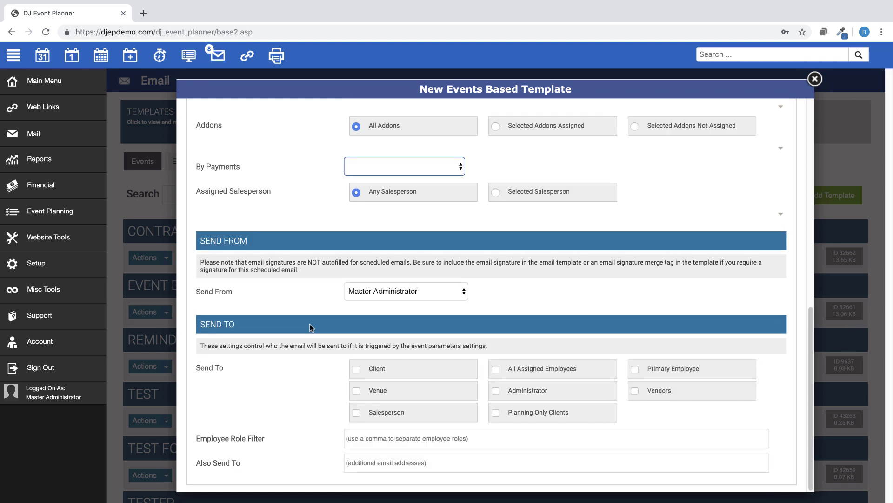
left_click(462, 296)
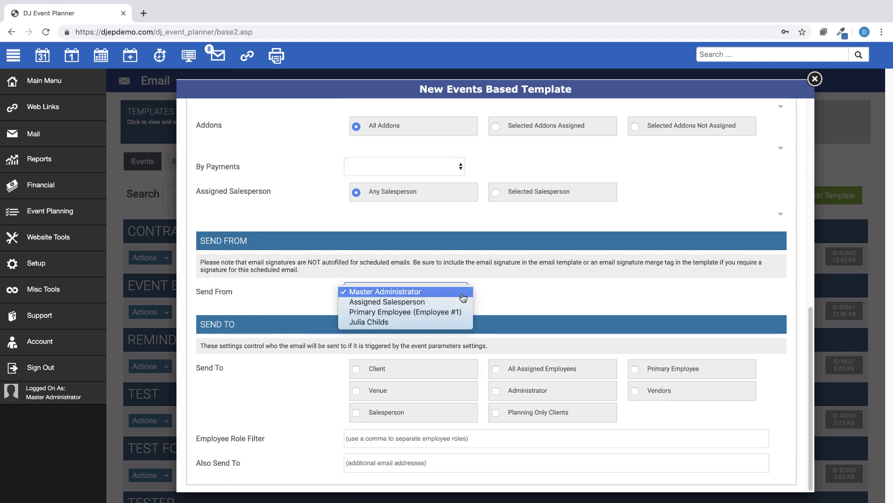
left_click(463, 294)
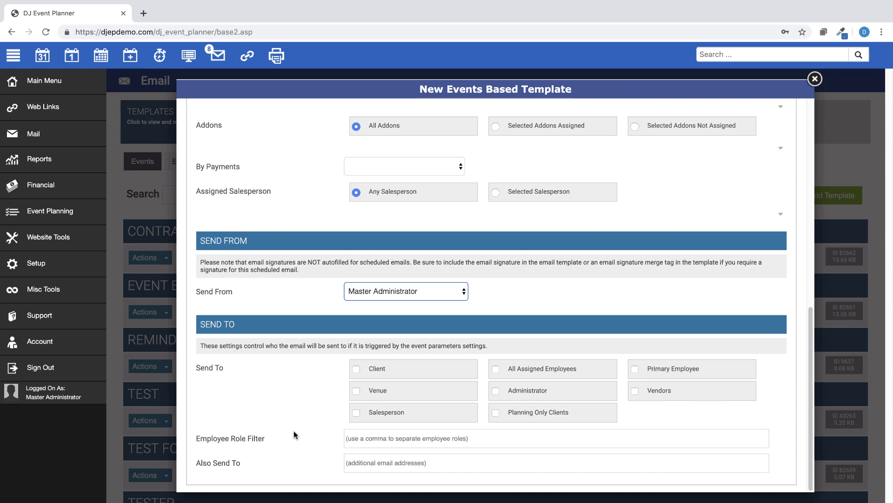
Step: Send to All Assigned Employees with the singer role filter, then view Visibility settings
left_click(496, 369)
left_click(425, 439)
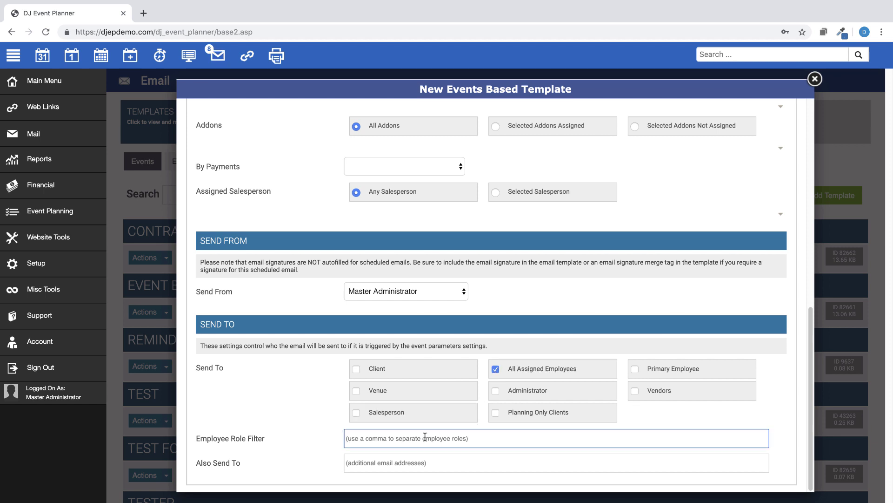
type("singer")
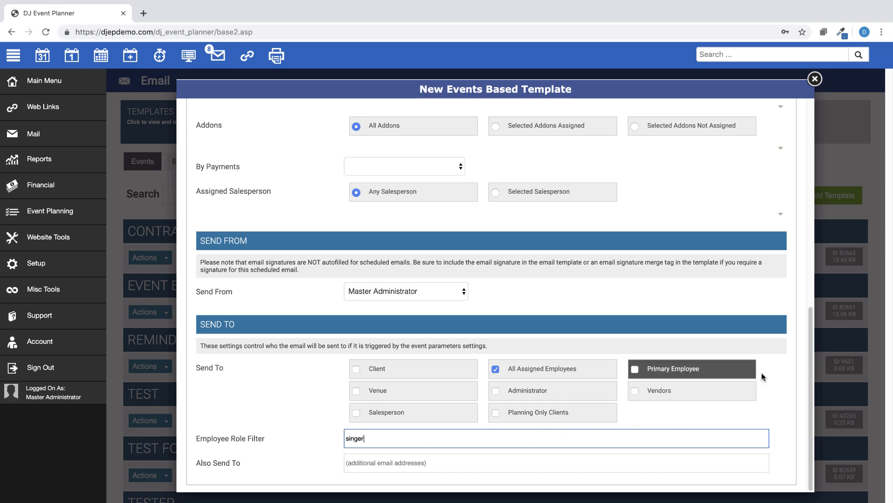
scroll(783, 422, "up", 10)
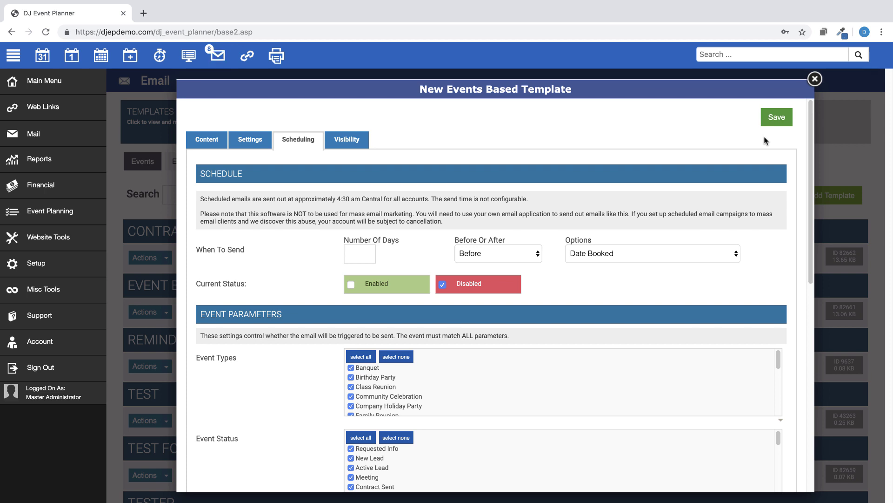
left_click(348, 139)
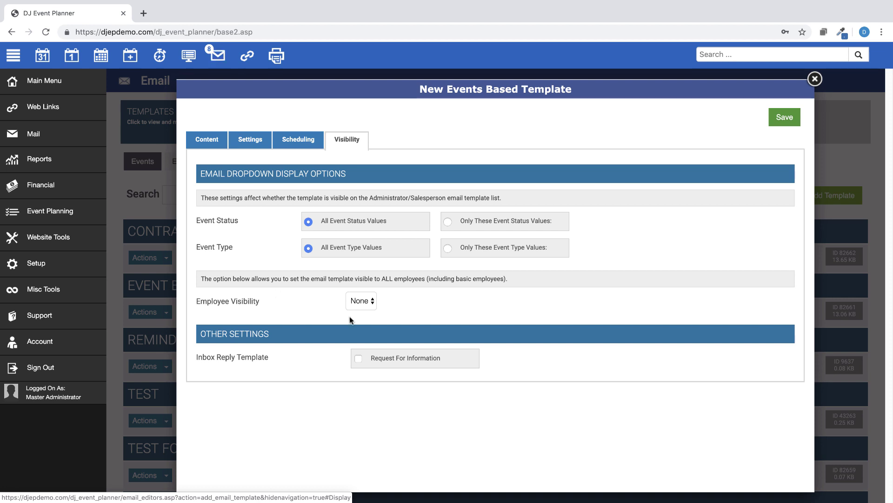
Step: Keep employee visibility at None, mark it a Request For Information inbox reply template, and save
left_click(374, 302)
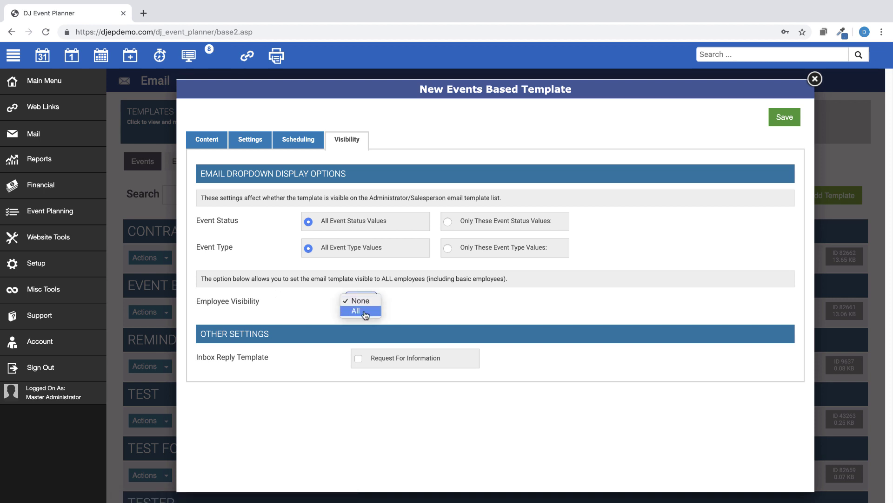
left_click(399, 307)
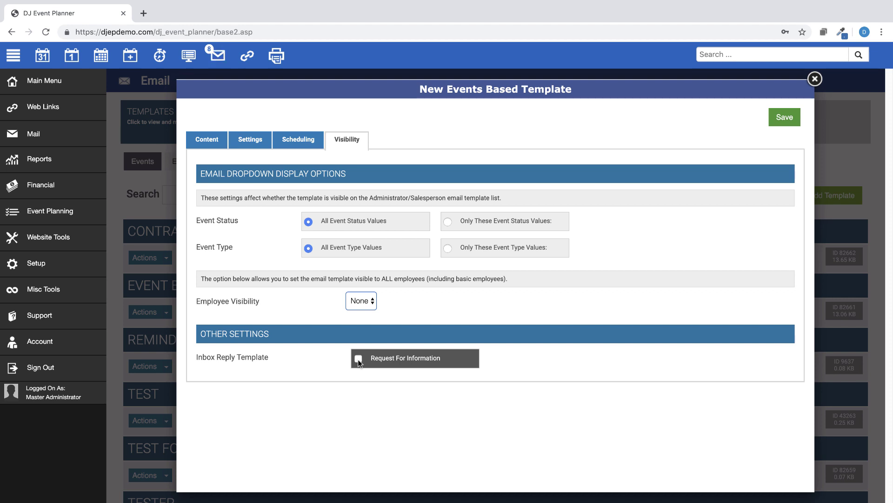
left_click(359, 360)
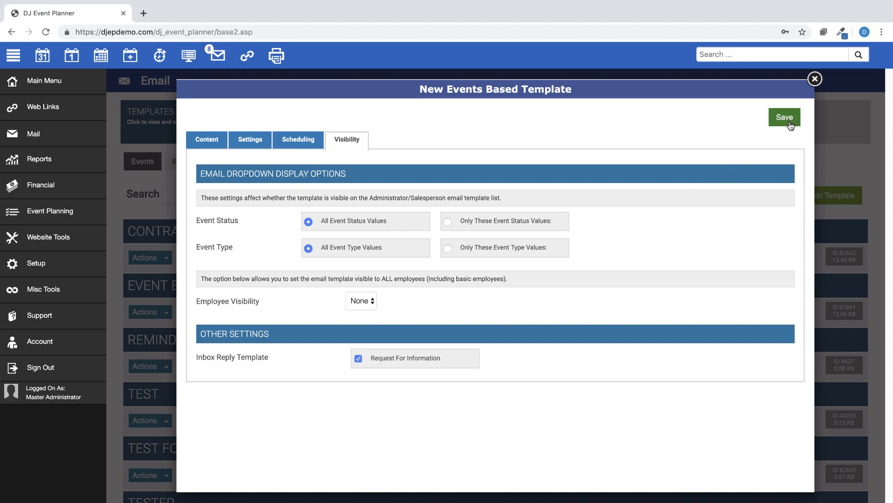
left_click(785, 118)
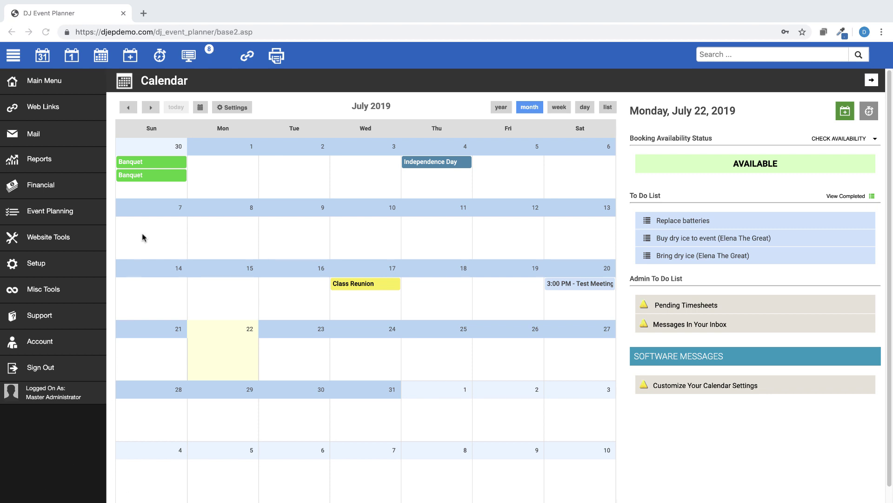
Step: Open the 9/1/2020 Night Club / Bar Dance event from the Events List and show its Email tab
left_click(190, 57)
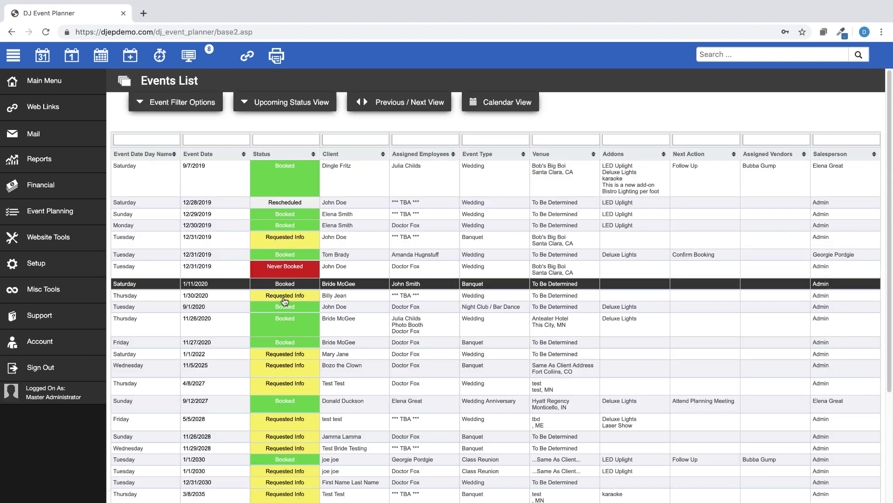
left_click(287, 306)
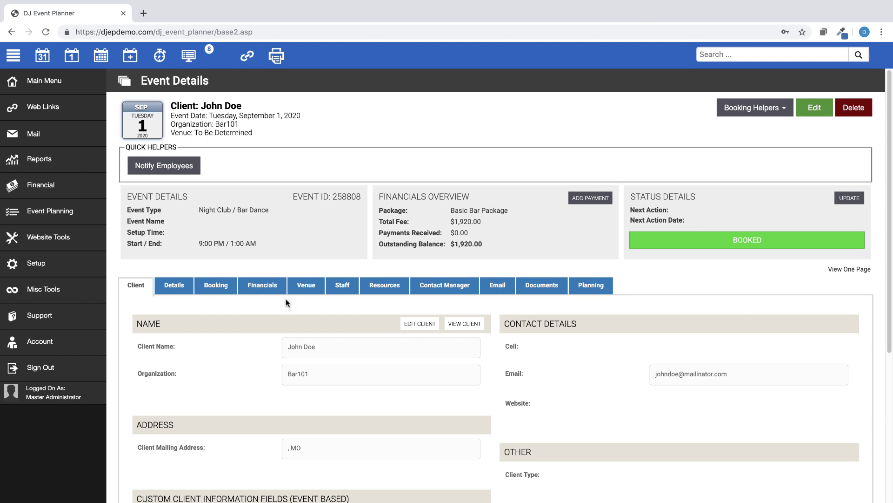
left_click(498, 284)
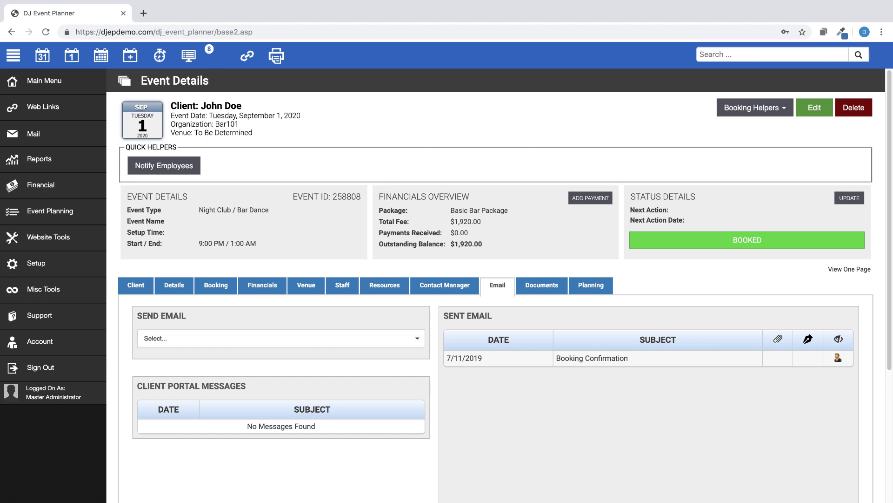
left_click(419, 342)
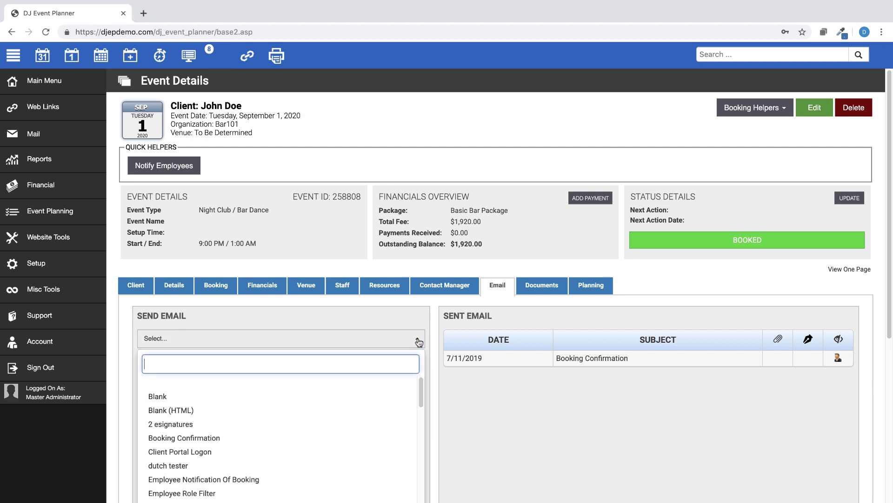
scroll(423, 379, "down", 2)
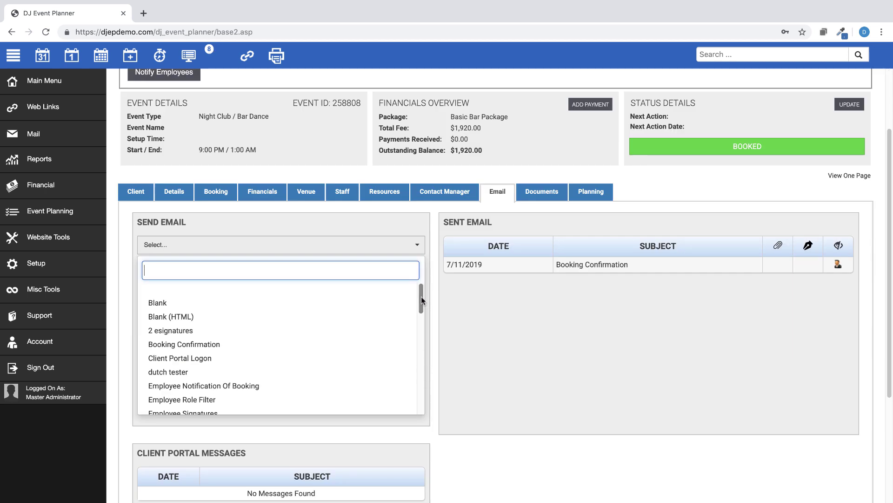
mouse_move(422, 300)
left_mouse_down()
mouse_move(416, 393)
mouse_move(423, 294)
left_mouse_up()
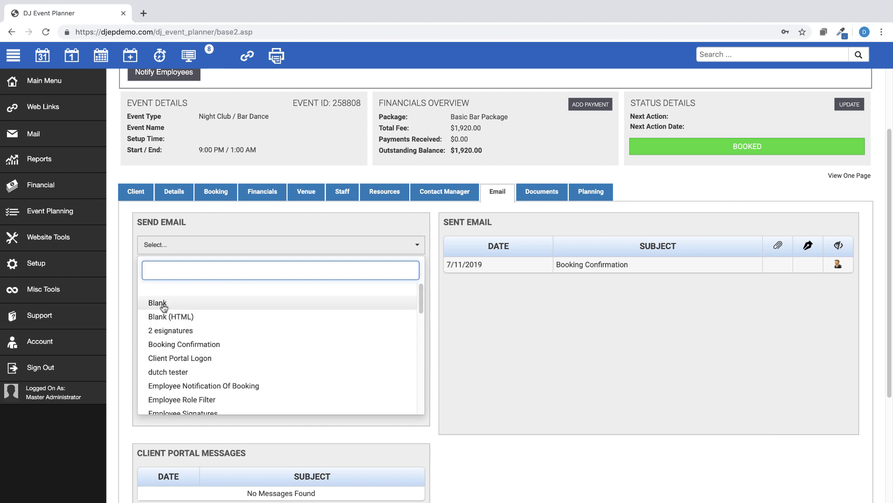
left_click(162, 303)
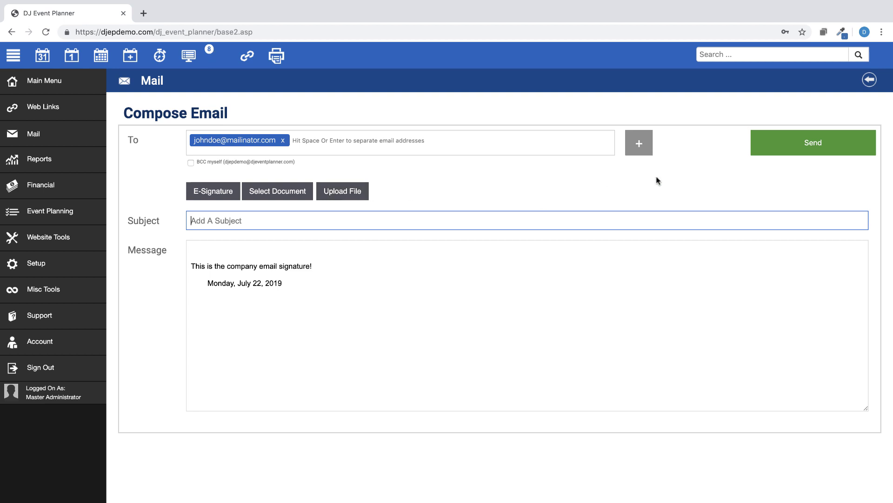
left_click(869, 80)
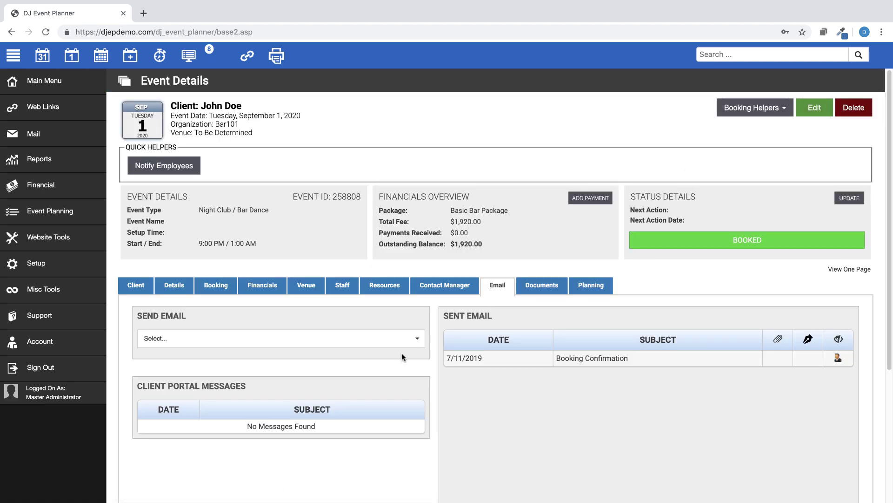
Step: Preview the Booking Confirmation email for this event and return without sending it
left_click(418, 340)
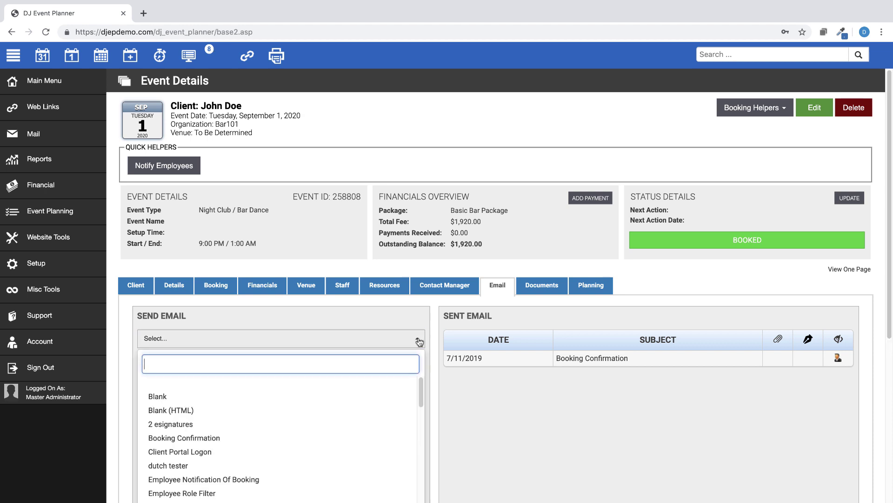
scroll(419, 341, "down", 1)
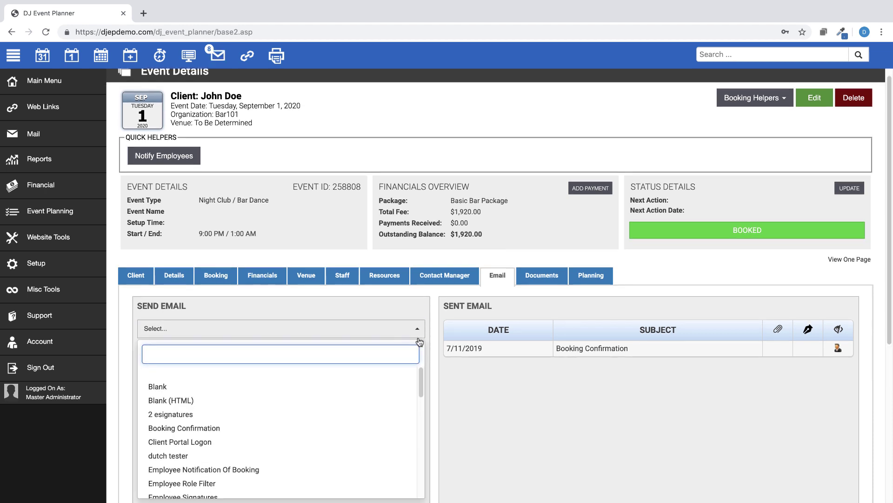
left_click(208, 428)
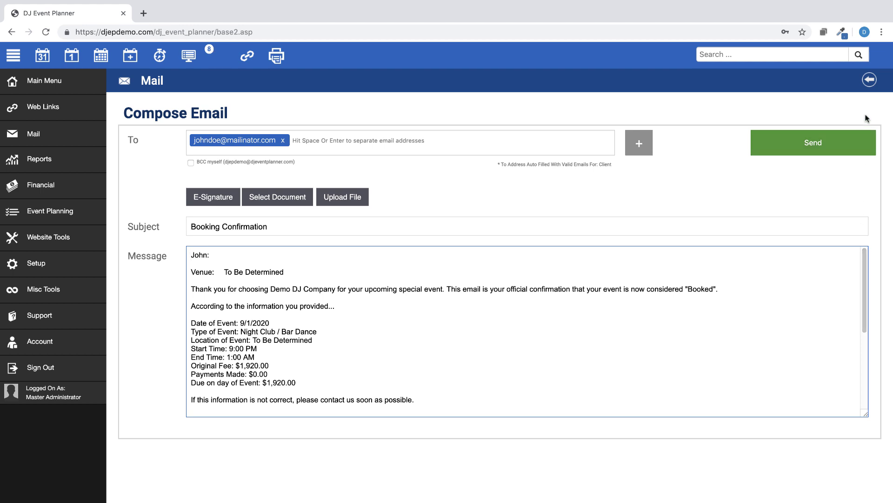
left_click(869, 81)
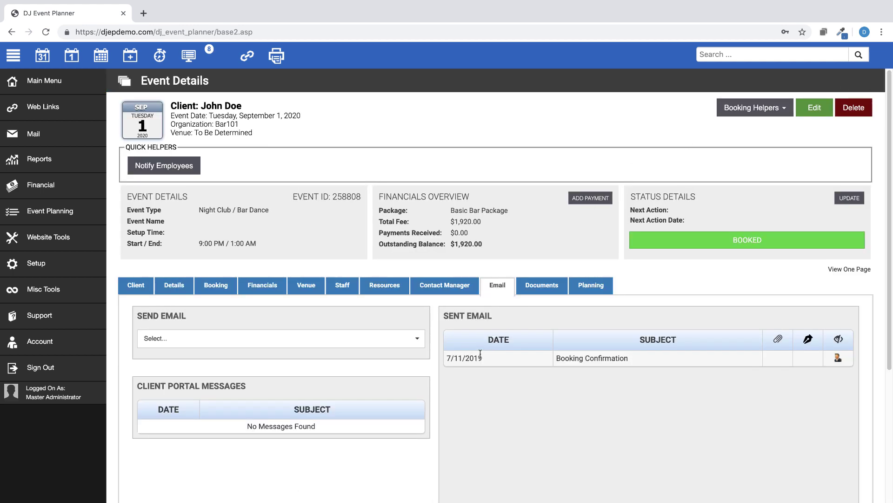
Step: Send the Employee Notification Of Booking email with 'Make changes here' appended to its first line
left_click(419, 344)
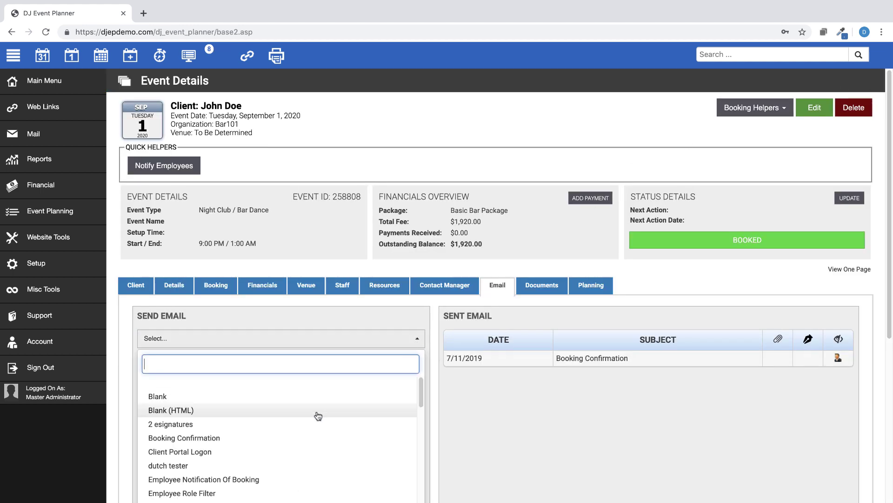
left_click(246, 482)
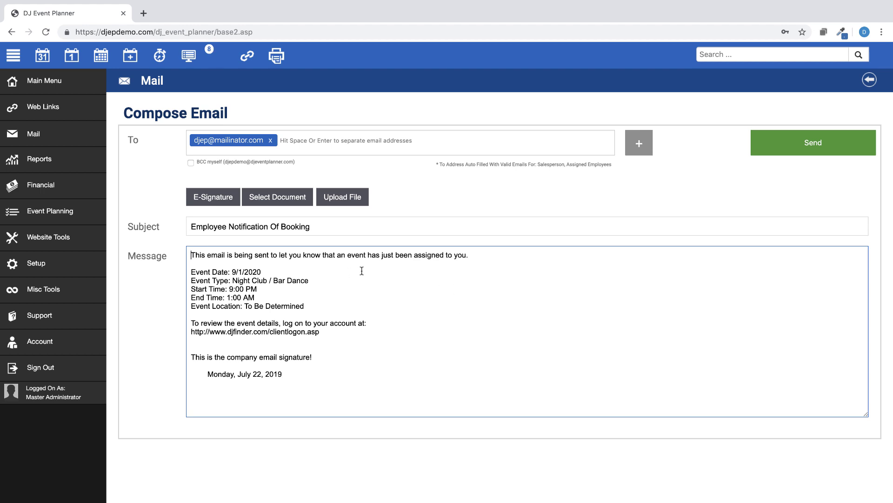
left_click(491, 254)
type("Mak")
type("anges here.")
left_click(820, 144)
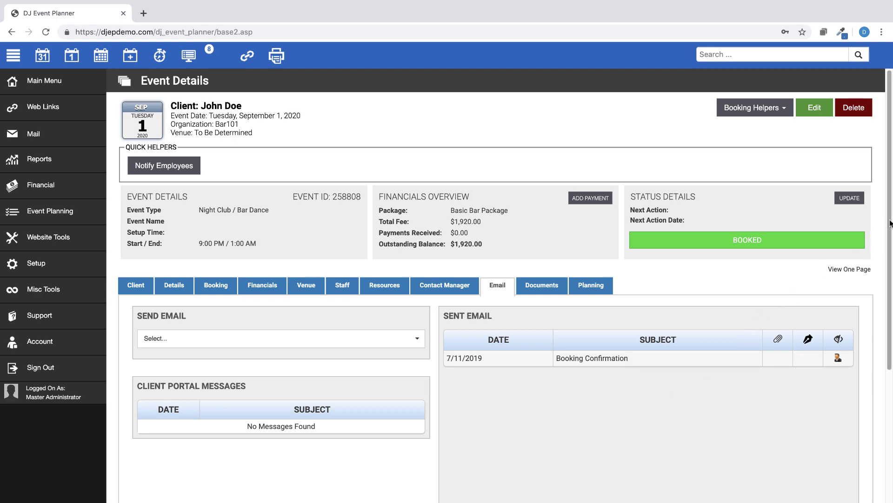
Step: Check the assigned employee's sent email history from the Employees list, then go back
left_click_drag(891, 225, 890, 315)
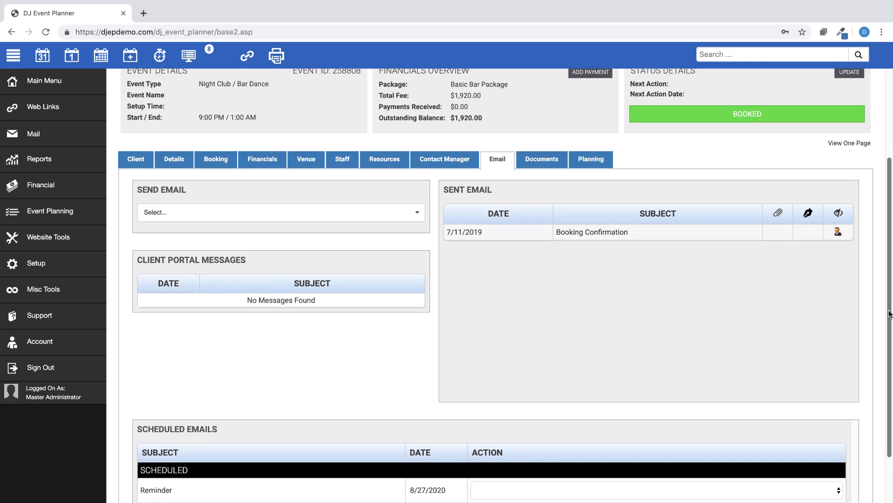
left_click(48, 88)
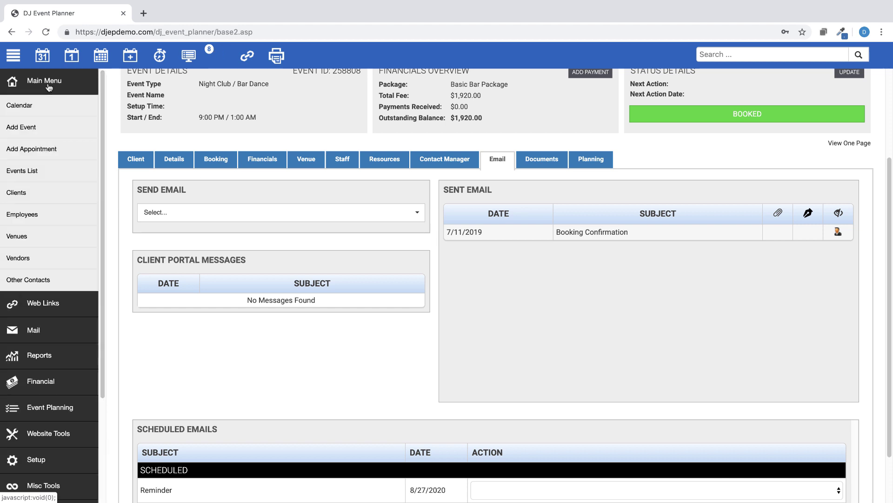
left_click(23, 215)
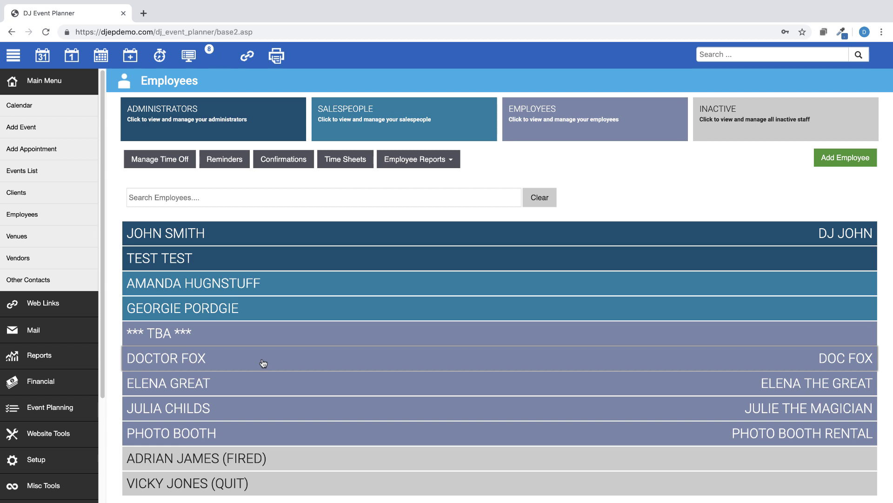
left_click(263, 363)
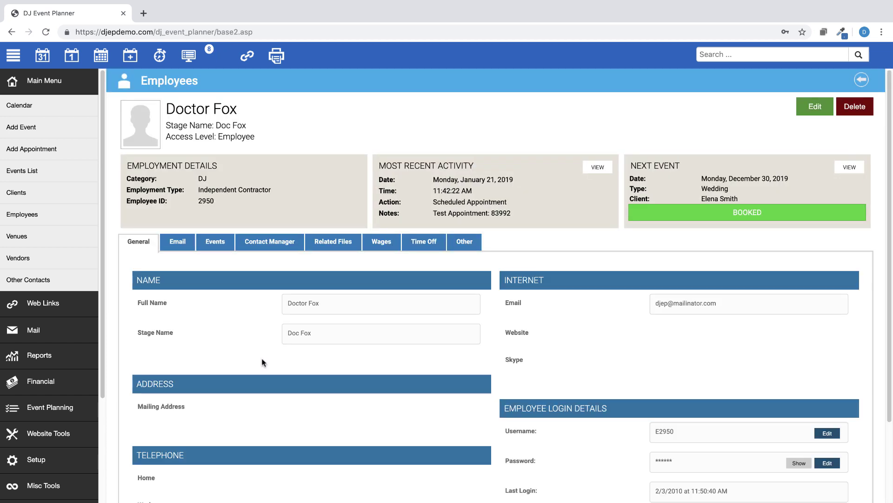
left_click(179, 242)
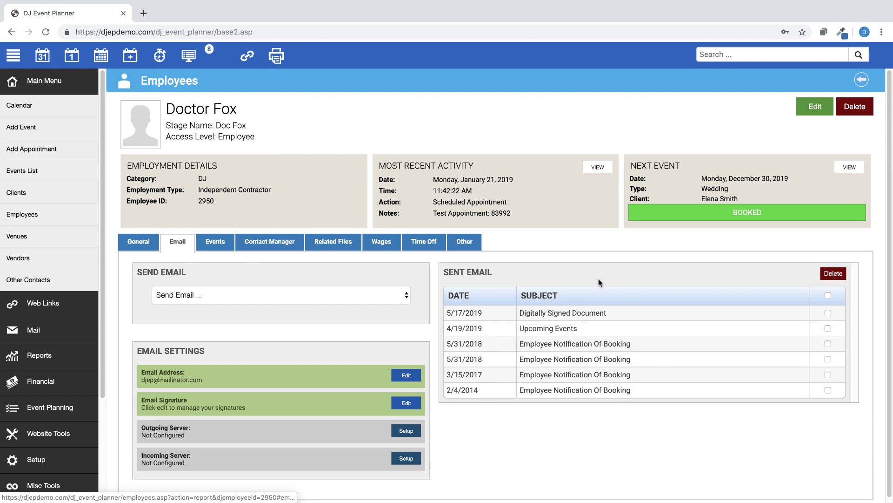
left_click(861, 82)
Step: Show the July 23, 2019 banquet event's emails and inspect the missed Reminder's actions without choosing one
left_click(190, 57)
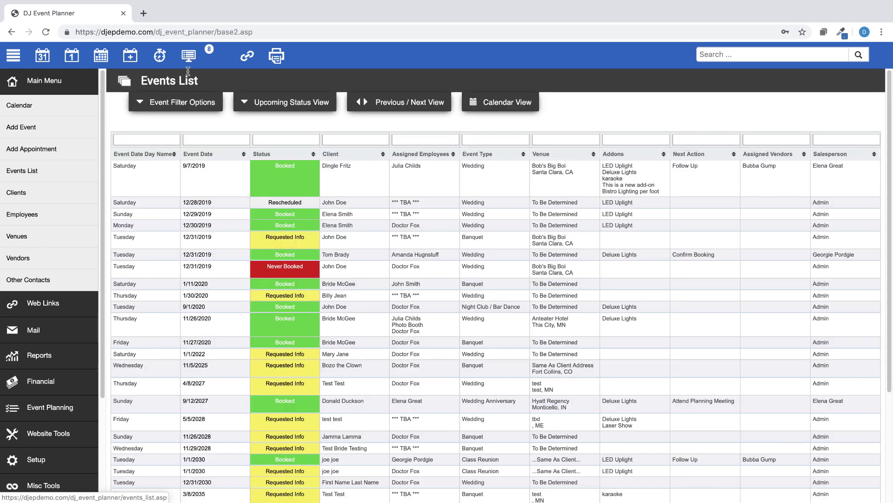
left_click(276, 303)
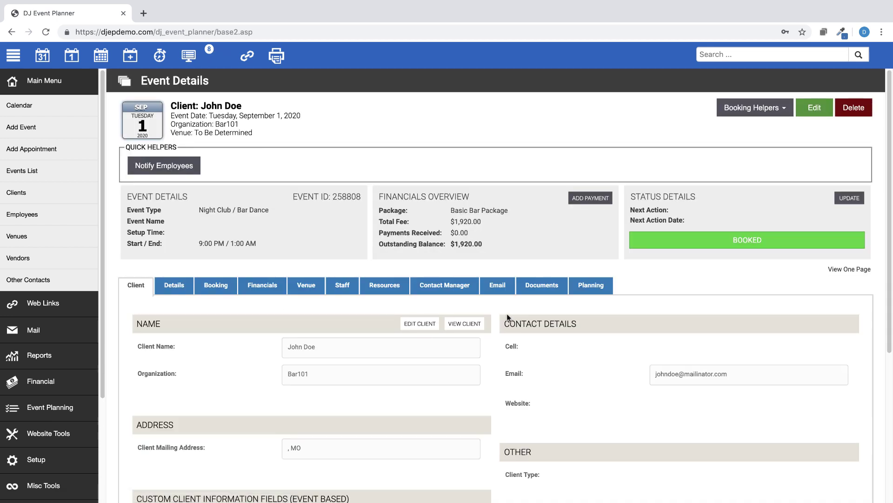
left_click(498, 285)
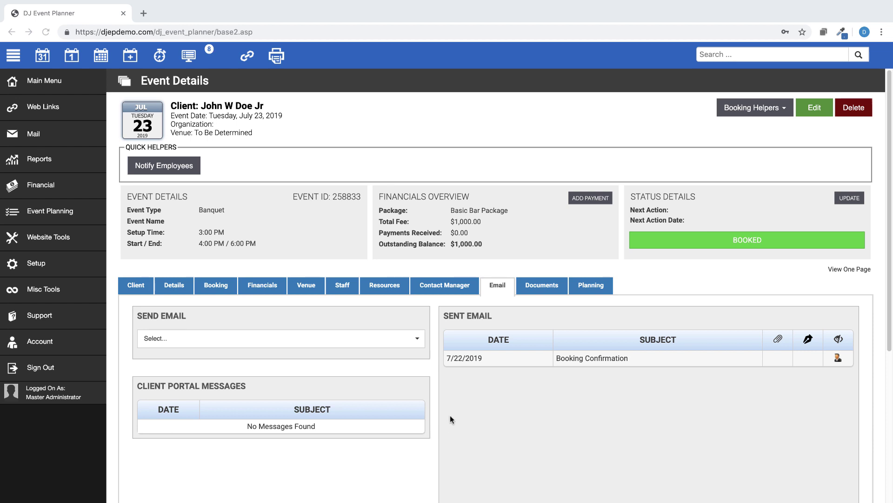
scroll(451, 358, "down", 5)
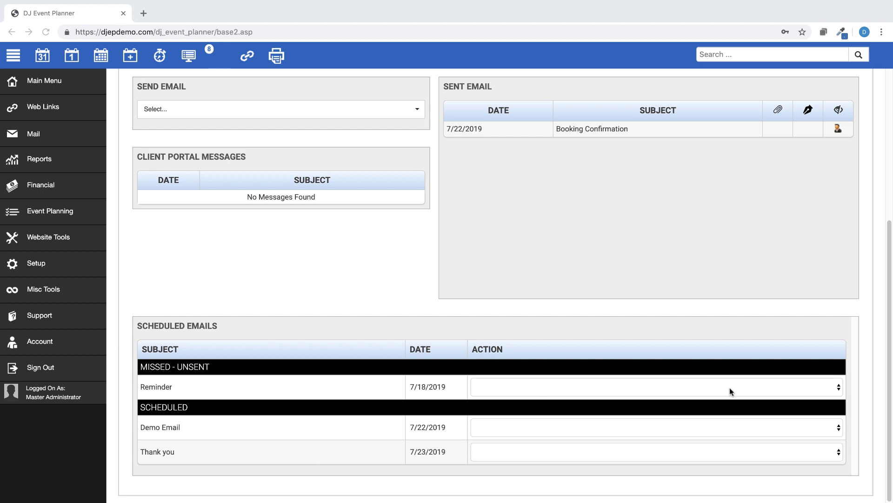
left_click(839, 388)
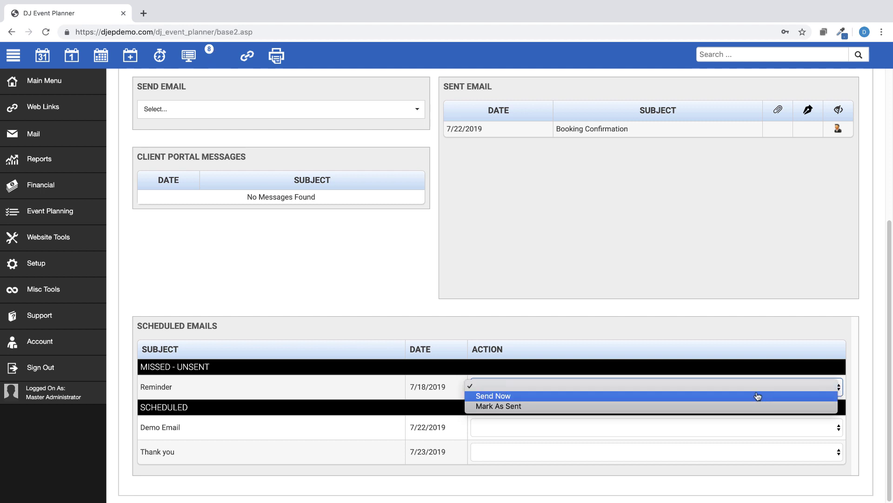
left_click(859, 398)
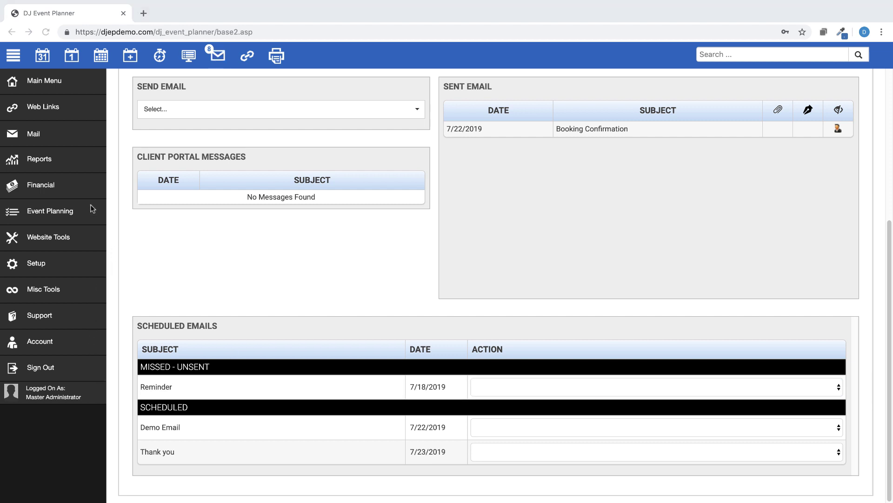
Step: Open the Scheduled Emails report and step its date from July 21 through to July 24
left_click(38, 160)
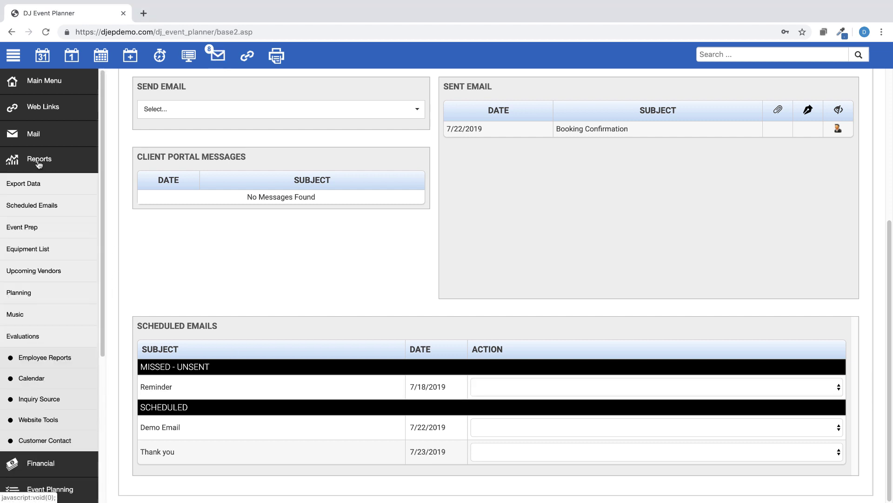
left_click(33, 208)
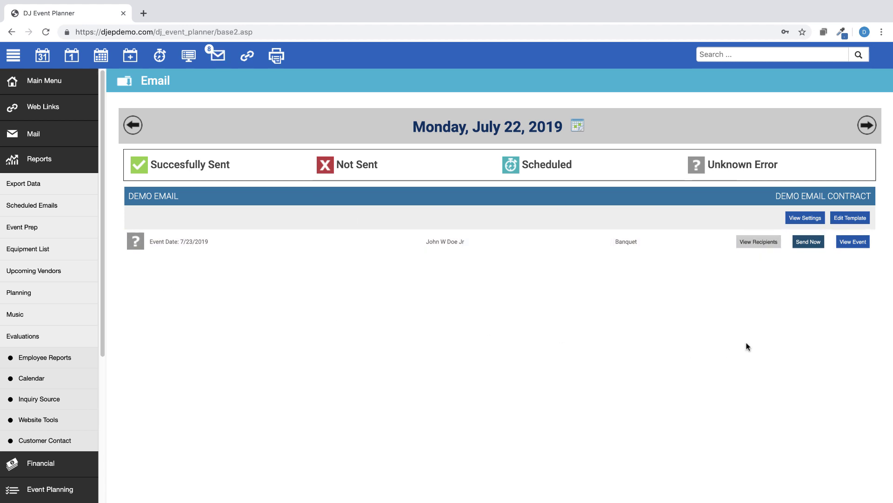
left_click(132, 131)
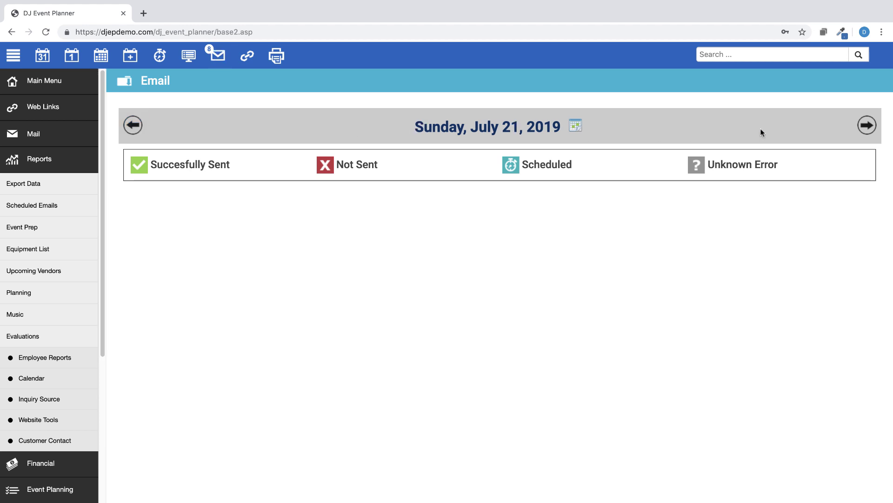
left_click(868, 132)
left_click(868, 132)
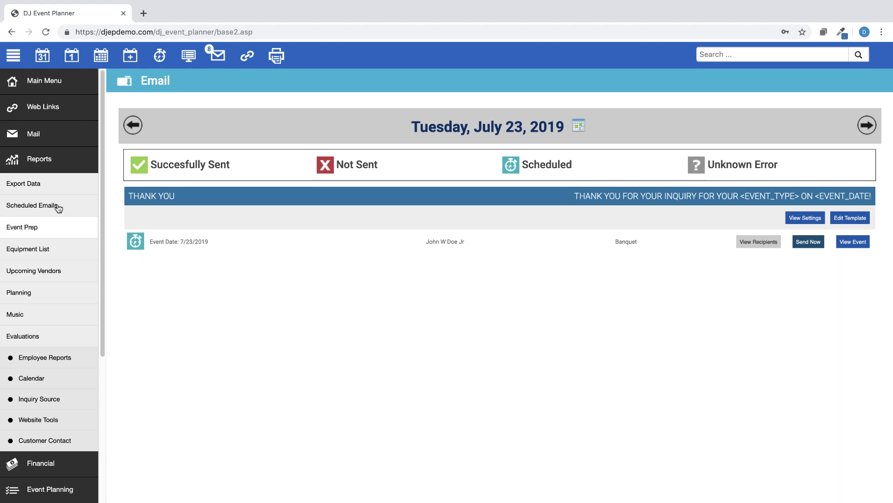
left_click(31, 93)
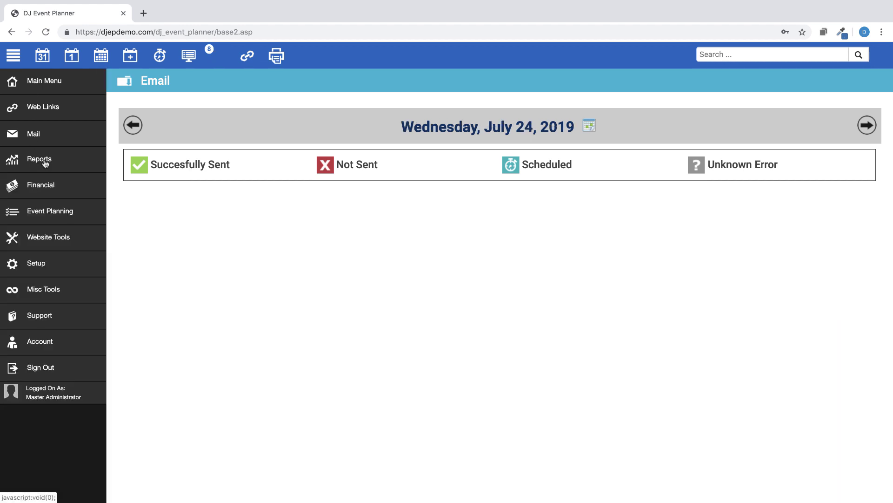
Step: Open Mail and view the list of all sent emails
left_click(33, 135)
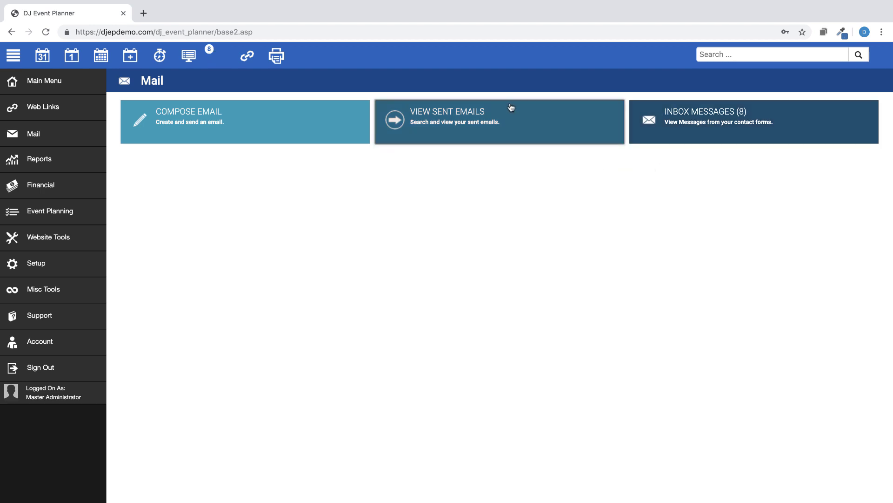
left_click(484, 120)
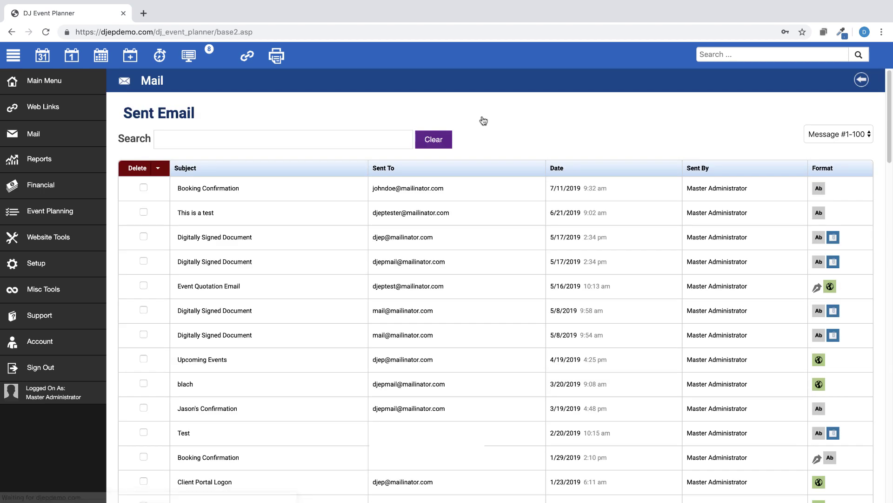